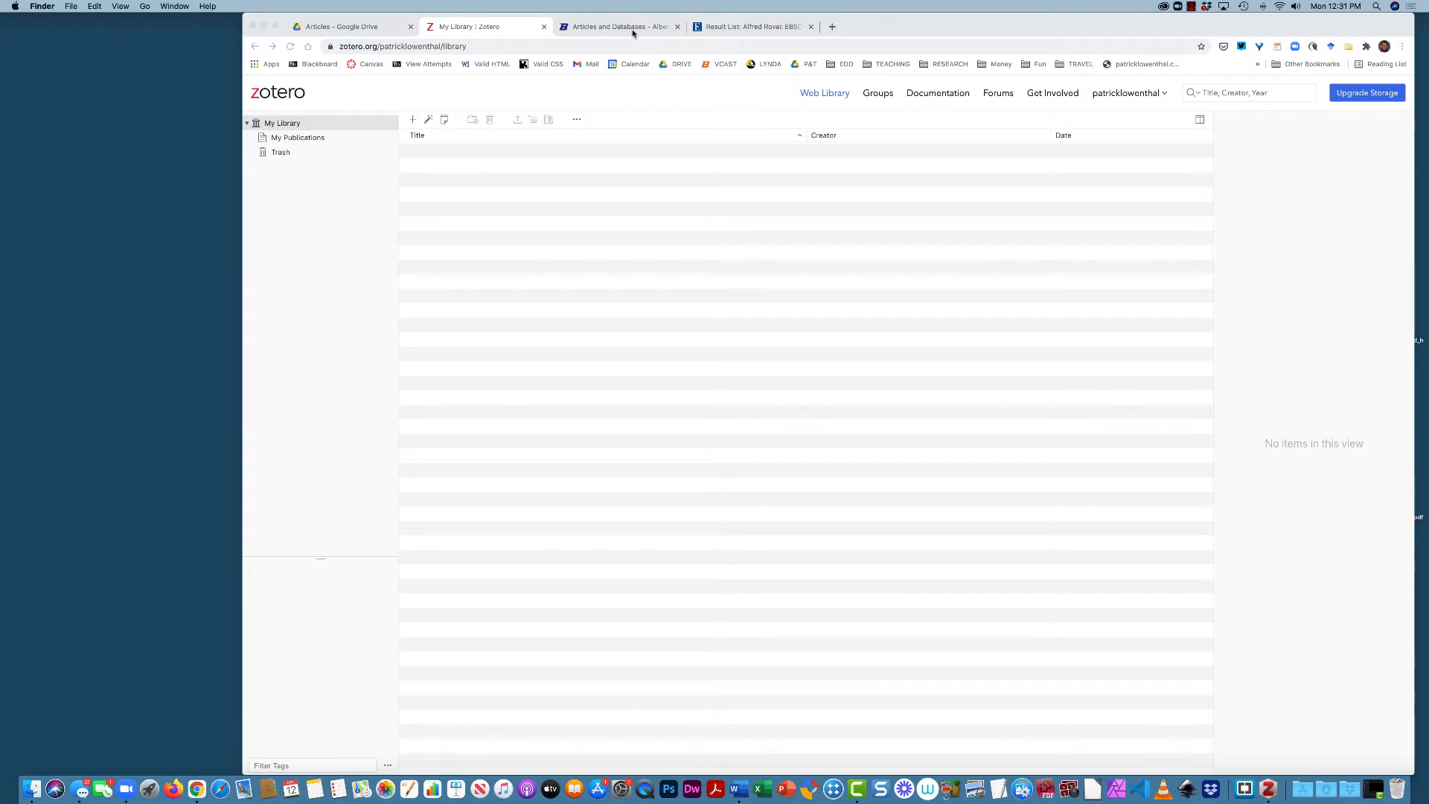
- In the EBSCOhost results, enclose the author's name in quotation marks and search for it in the AU Author field
{"action": "left_click", "coordinate": [736, 35]}
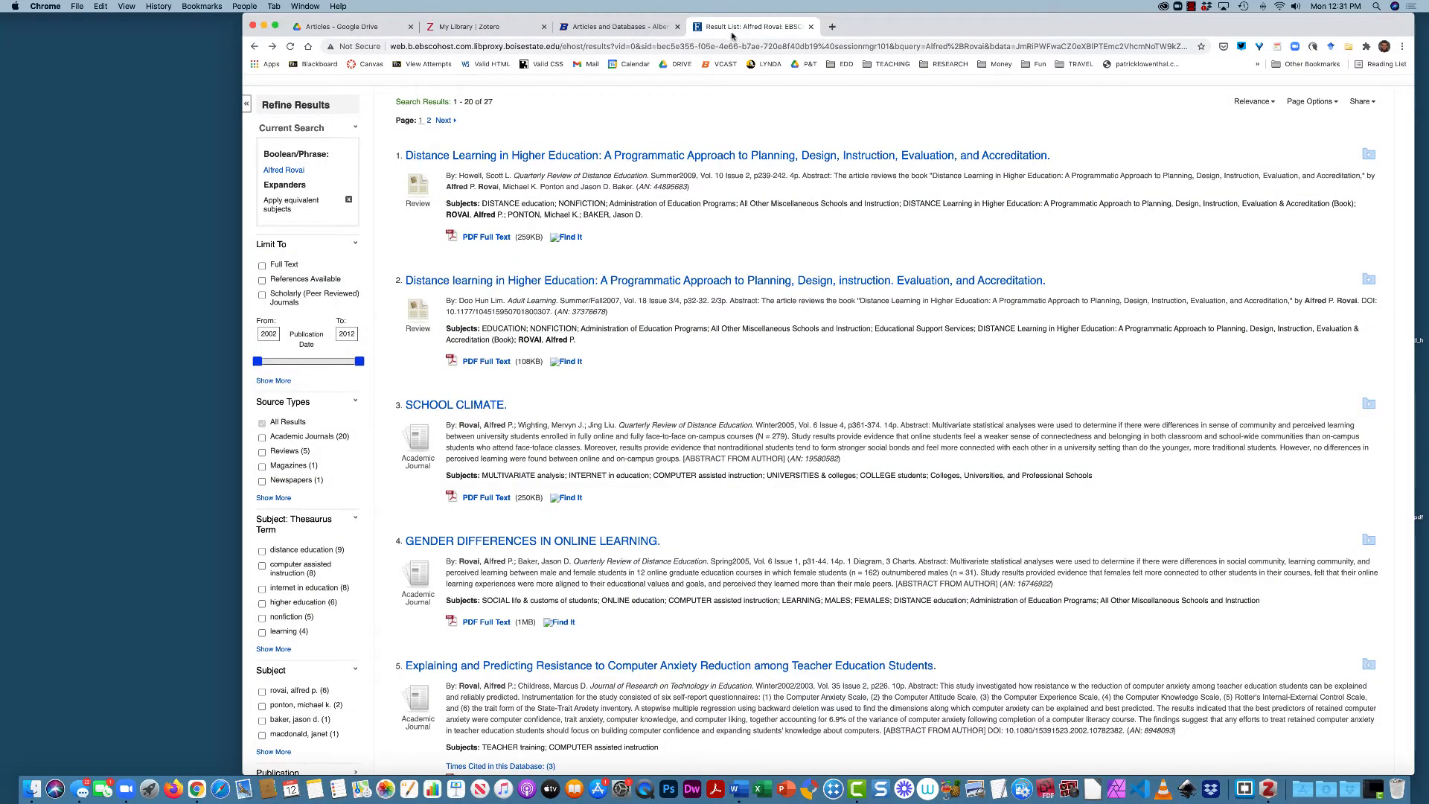
{"action": "scroll", "coordinate": [484, 172], "scroll_direction": "up", "scroll_amount": 4}
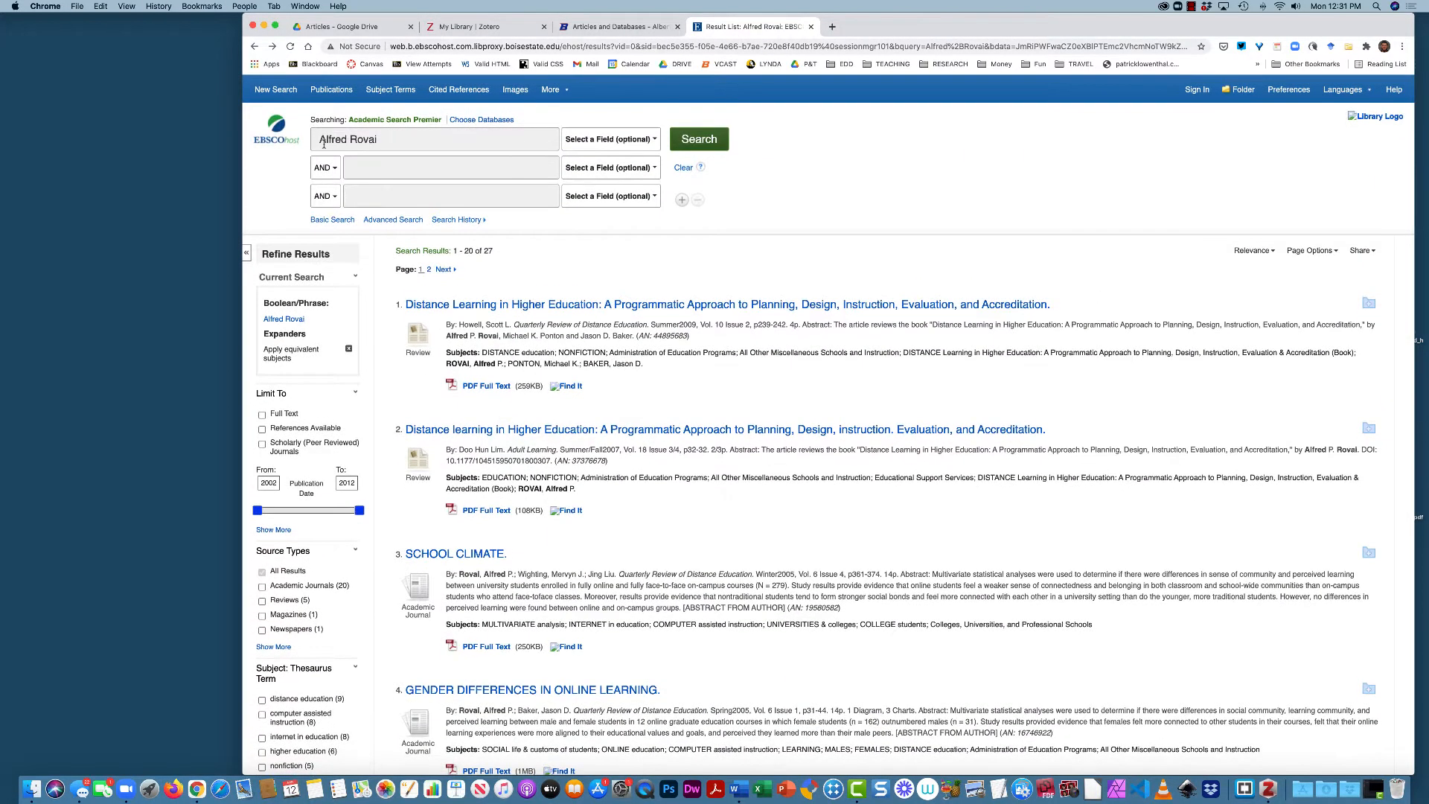
{"action": "left_click", "coordinate": [322, 142]}
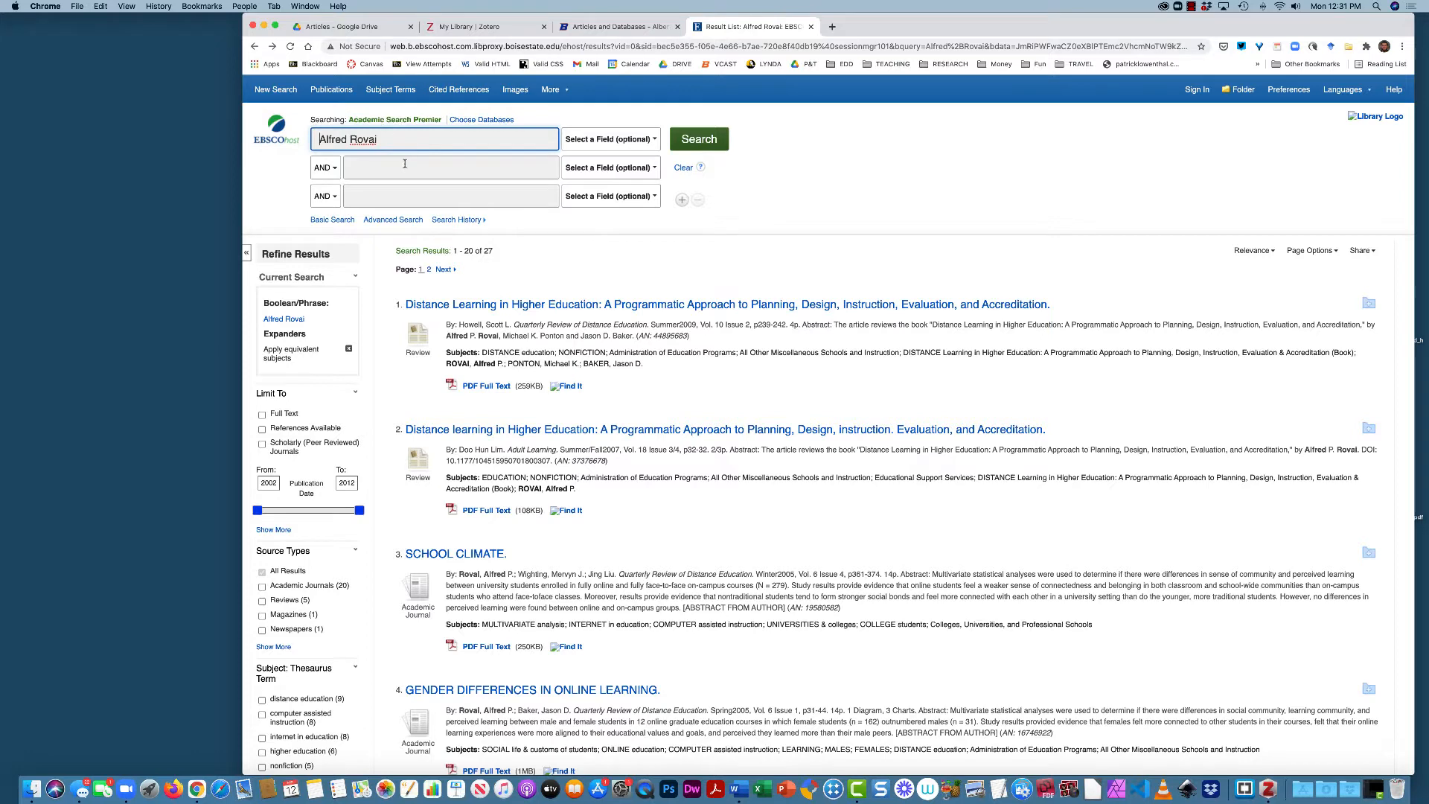
{"action": "type", "text": "\""}
{"action": "left_click", "coordinate": [636, 146]}
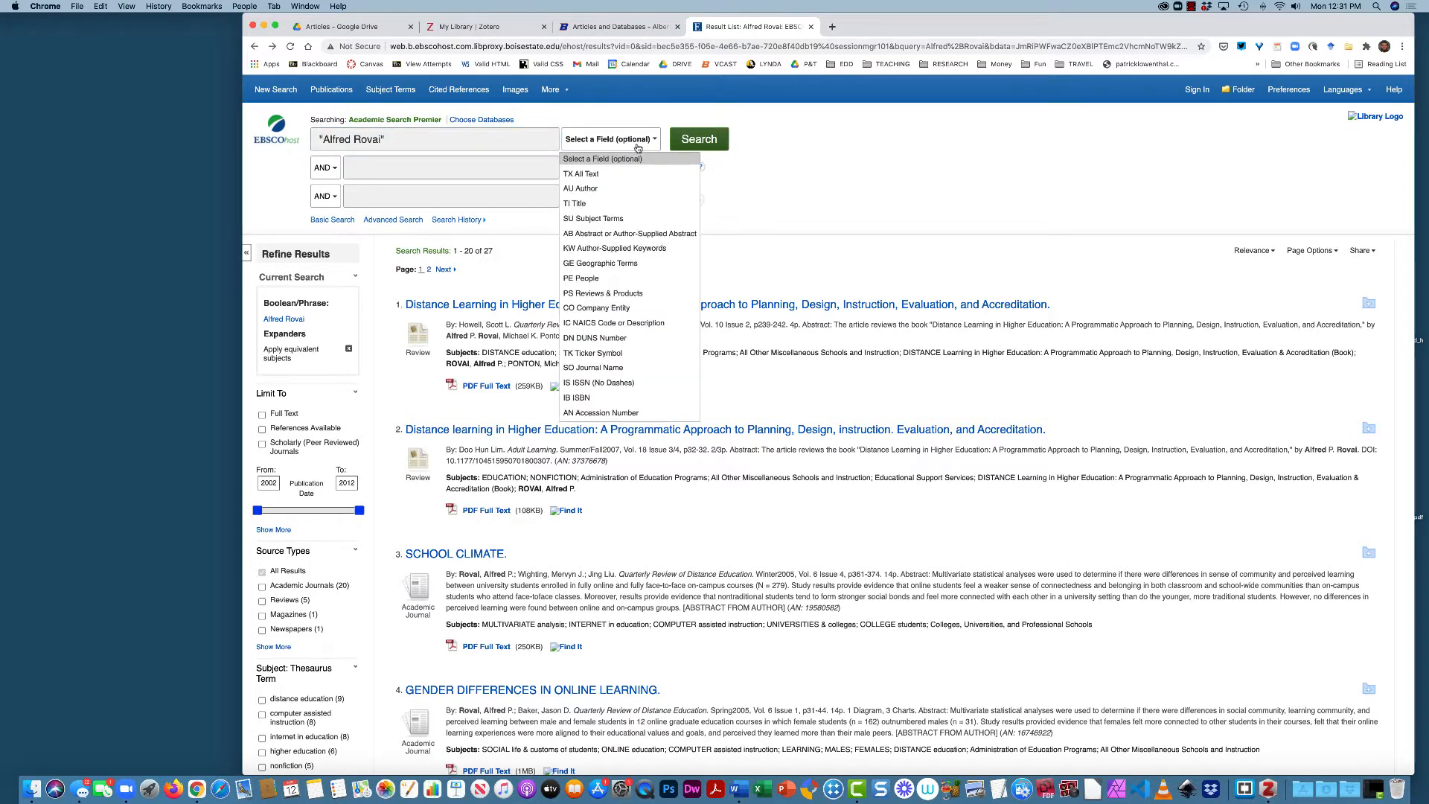
{"action": "left_click", "coordinate": [581, 188]}
{"action": "left_click", "coordinate": [699, 139]}
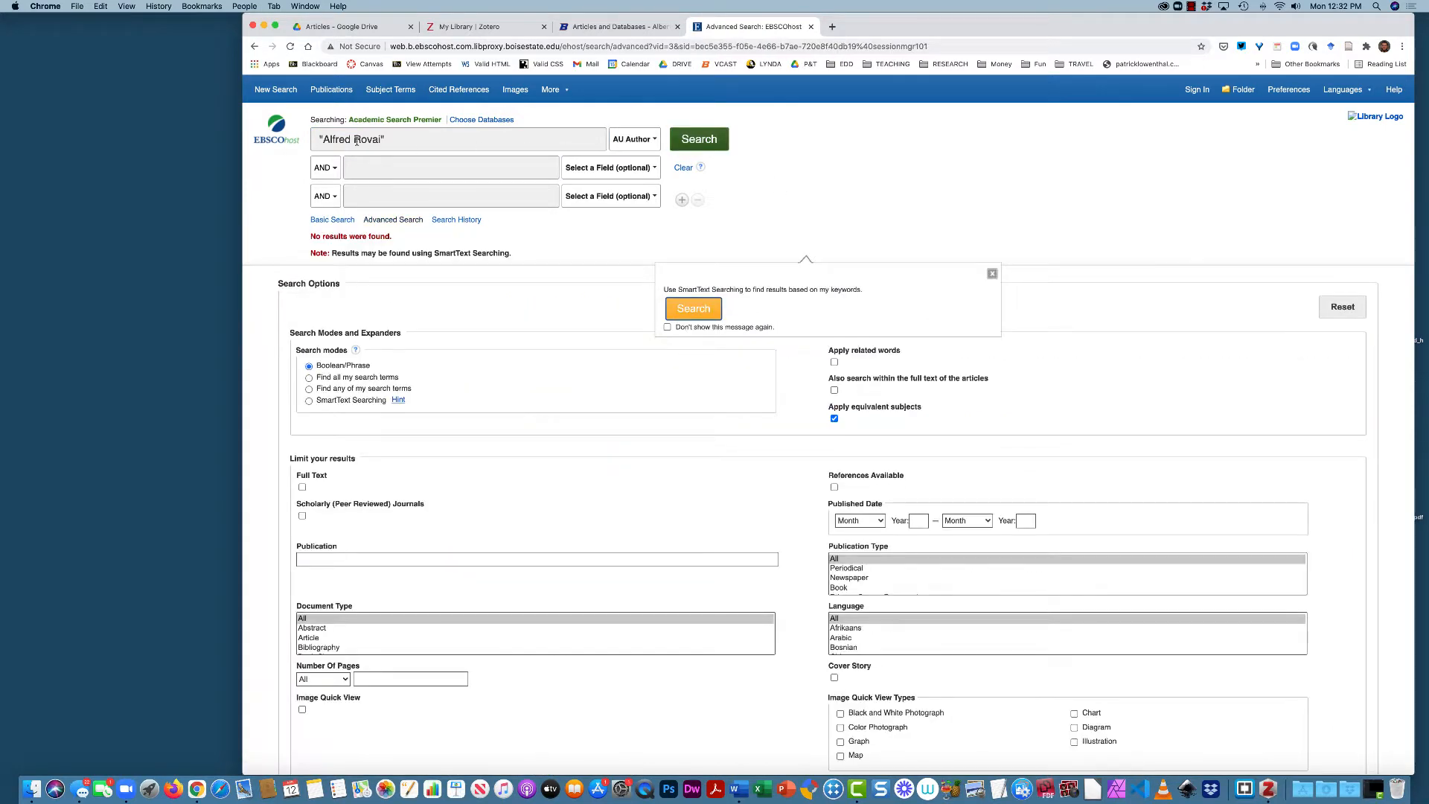
- Repeat the quoted-name search without restricting it to a field
{"action": "left_click", "coordinate": [637, 143]}
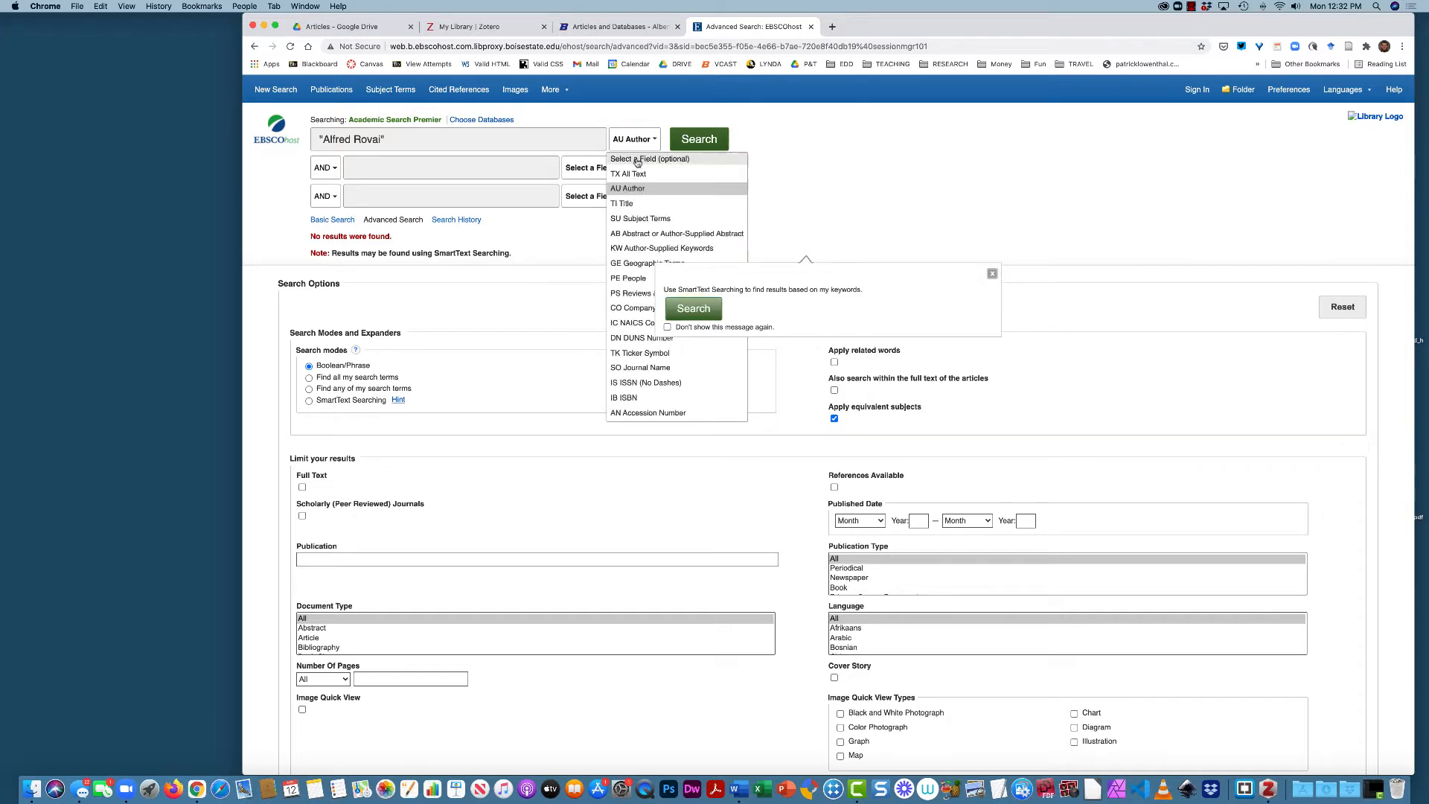
{"action": "left_click", "coordinate": [636, 160]}
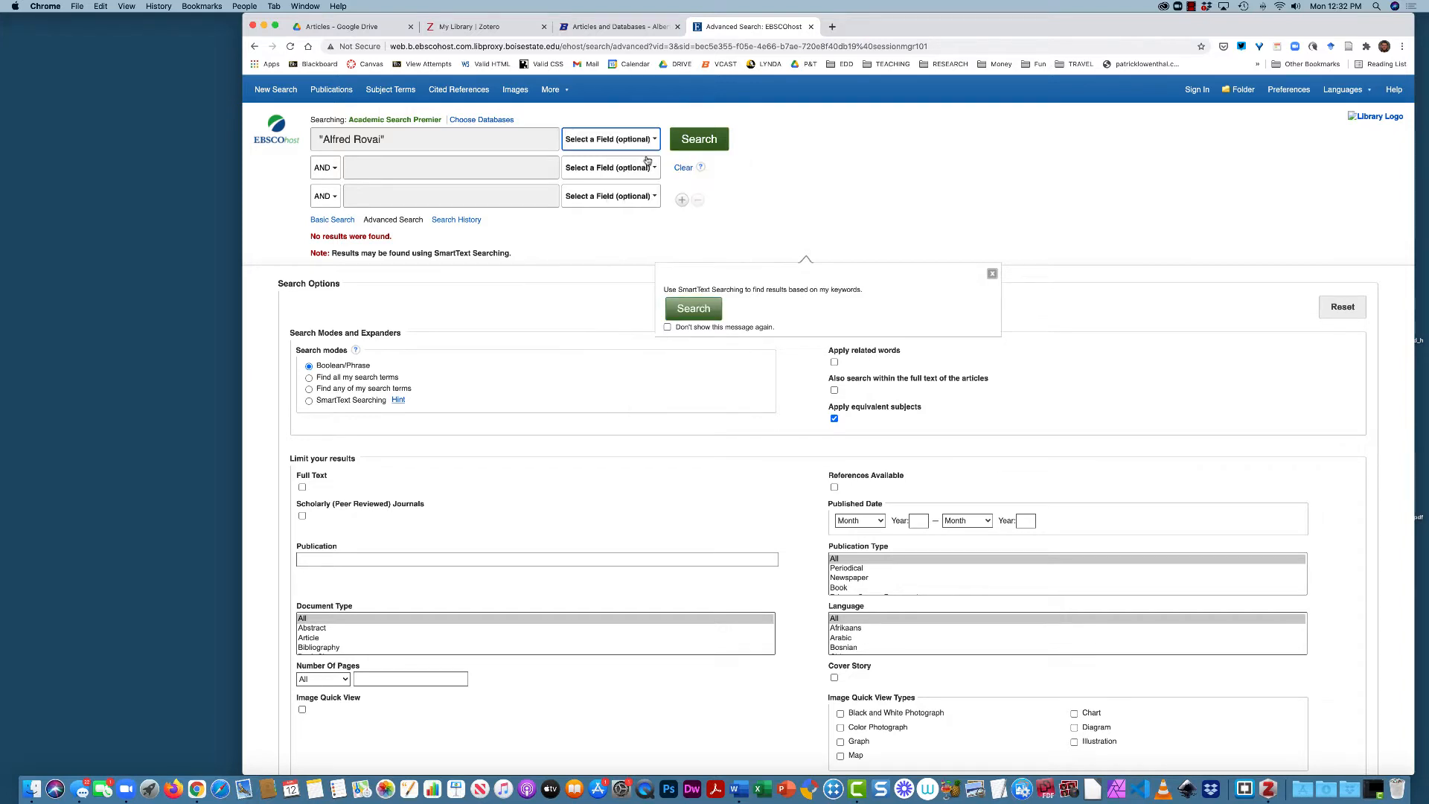
{"action": "left_click", "coordinate": [695, 143]}
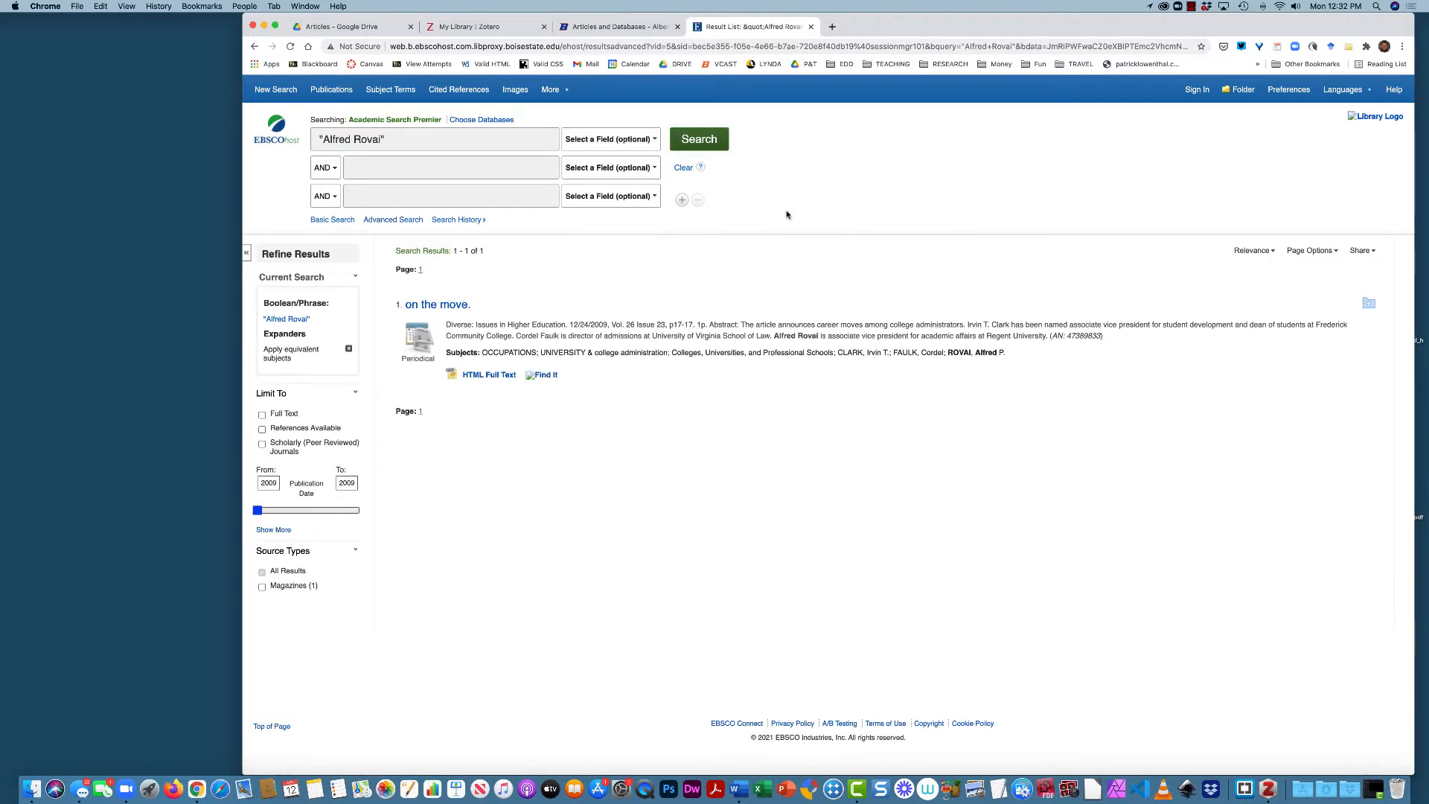
- Remove the quotation marks, insert the middle initial "P." in the author's name, and search in the AU Author field
{"action": "left_click", "coordinate": [388, 140]}
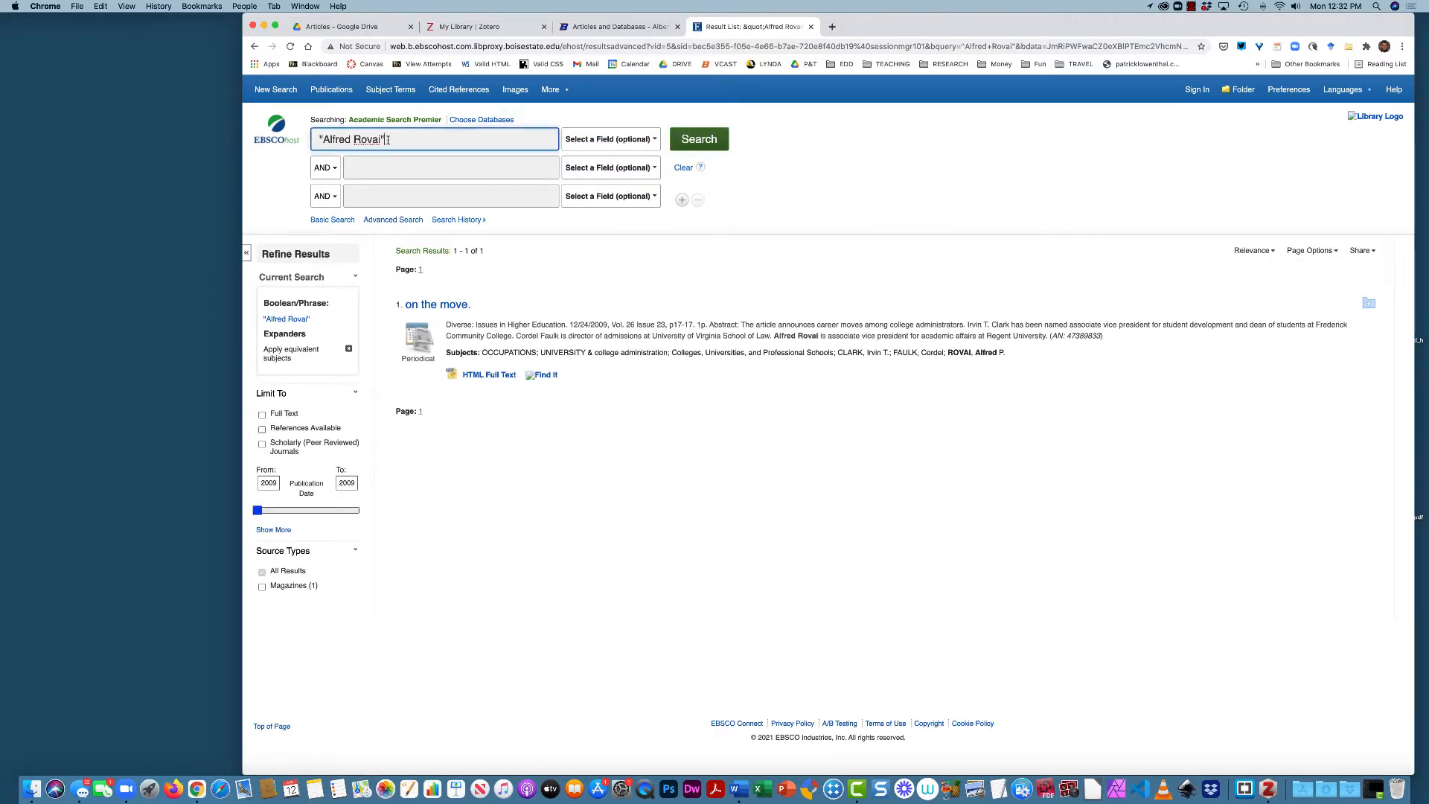
{"action": "left_click", "coordinate": [323, 139]}
{"action": "key", "text": "BackSpace"}
{"action": "left_click", "coordinate": [349, 139]}
{"action": "type", "text": "P."}
{"action": "left_click", "coordinate": [607, 140]}
{"action": "left_click", "coordinate": [602, 187]}
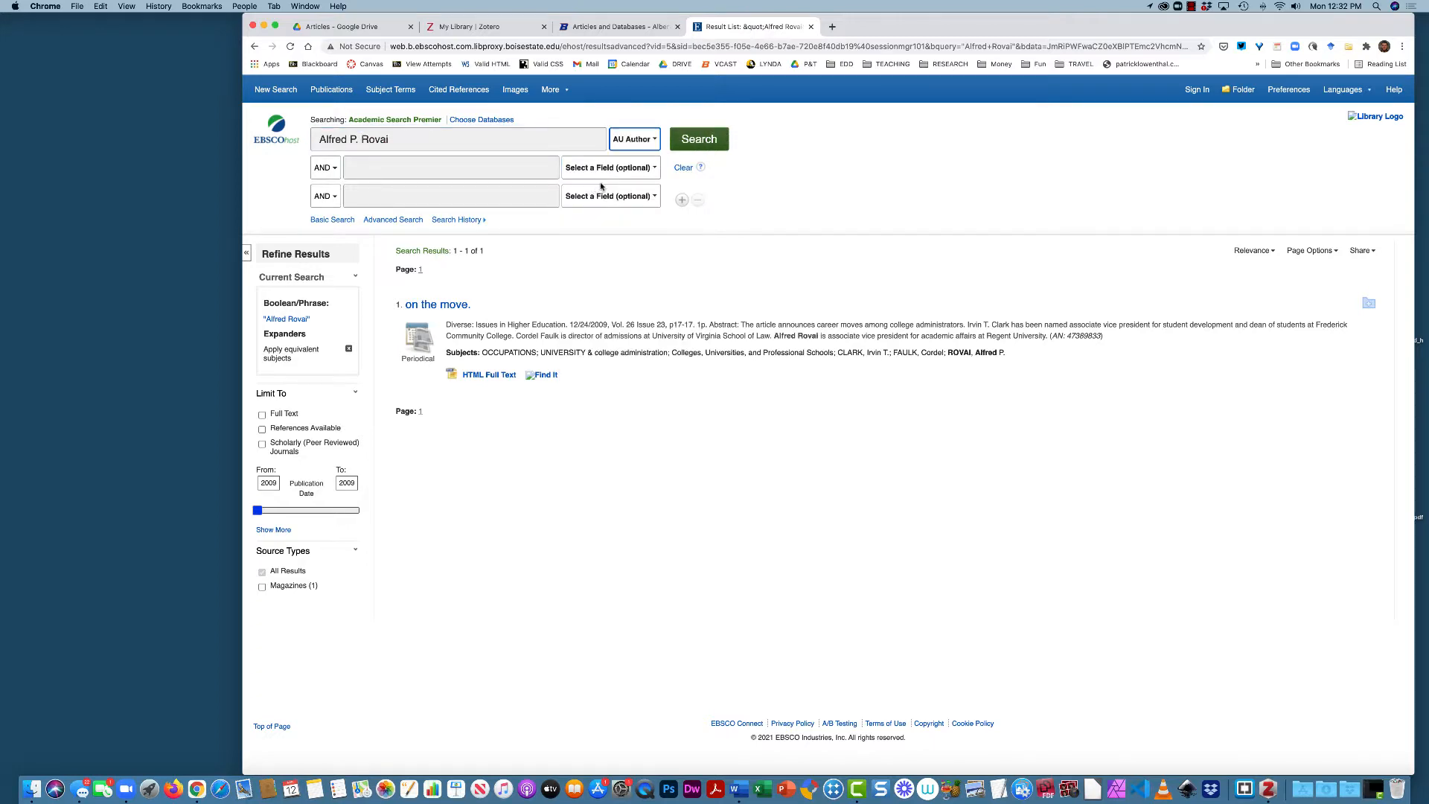
{"action": "left_click", "coordinate": [700, 145]}
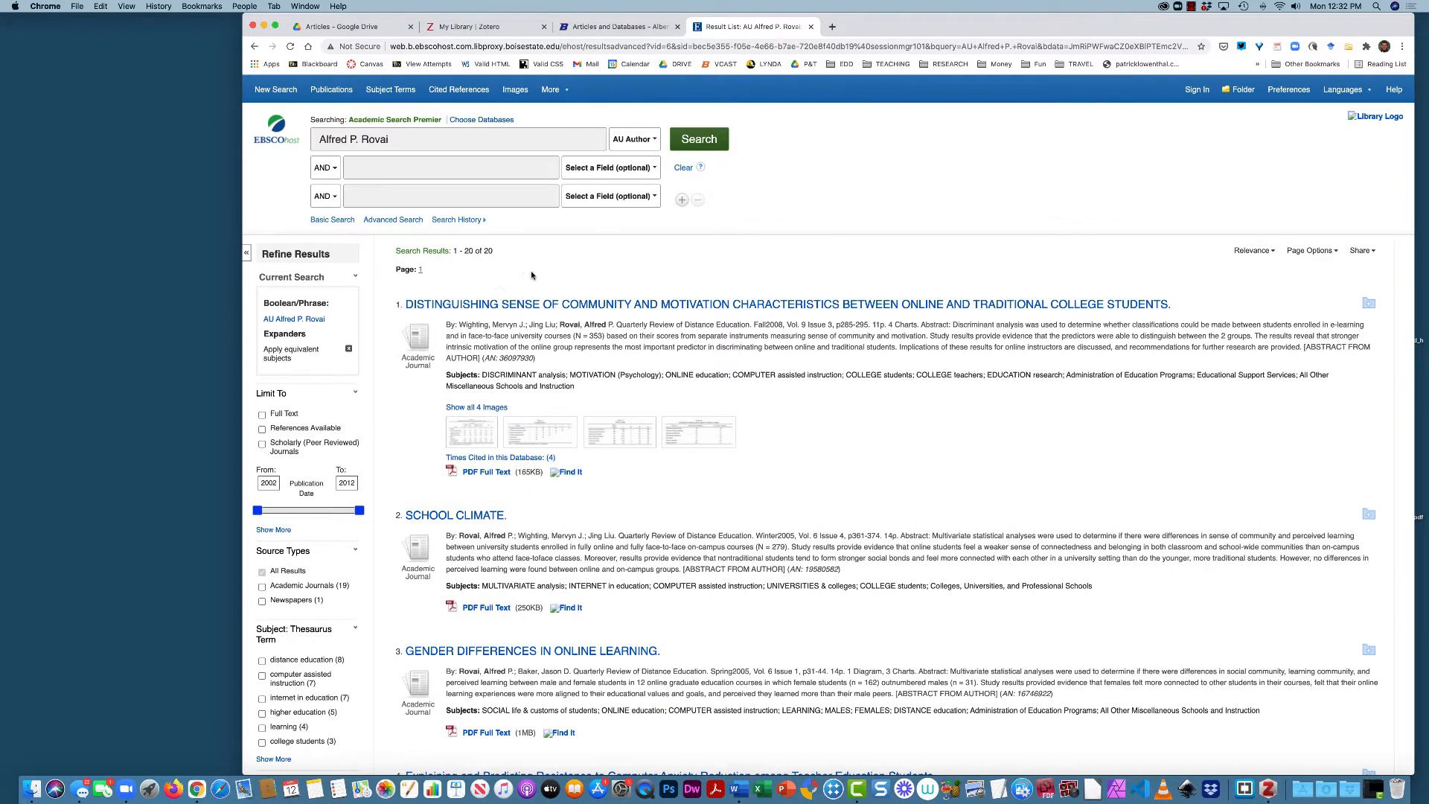
- Add the first four search results to the folder, from "Distinguishing Sense of Community" to "Explaining and Predicting Resistance to Computer Anxiety Reduction"
{"action": "scroll", "coordinate": [538, 273], "scroll_direction": "down", "scroll_amount": 3}
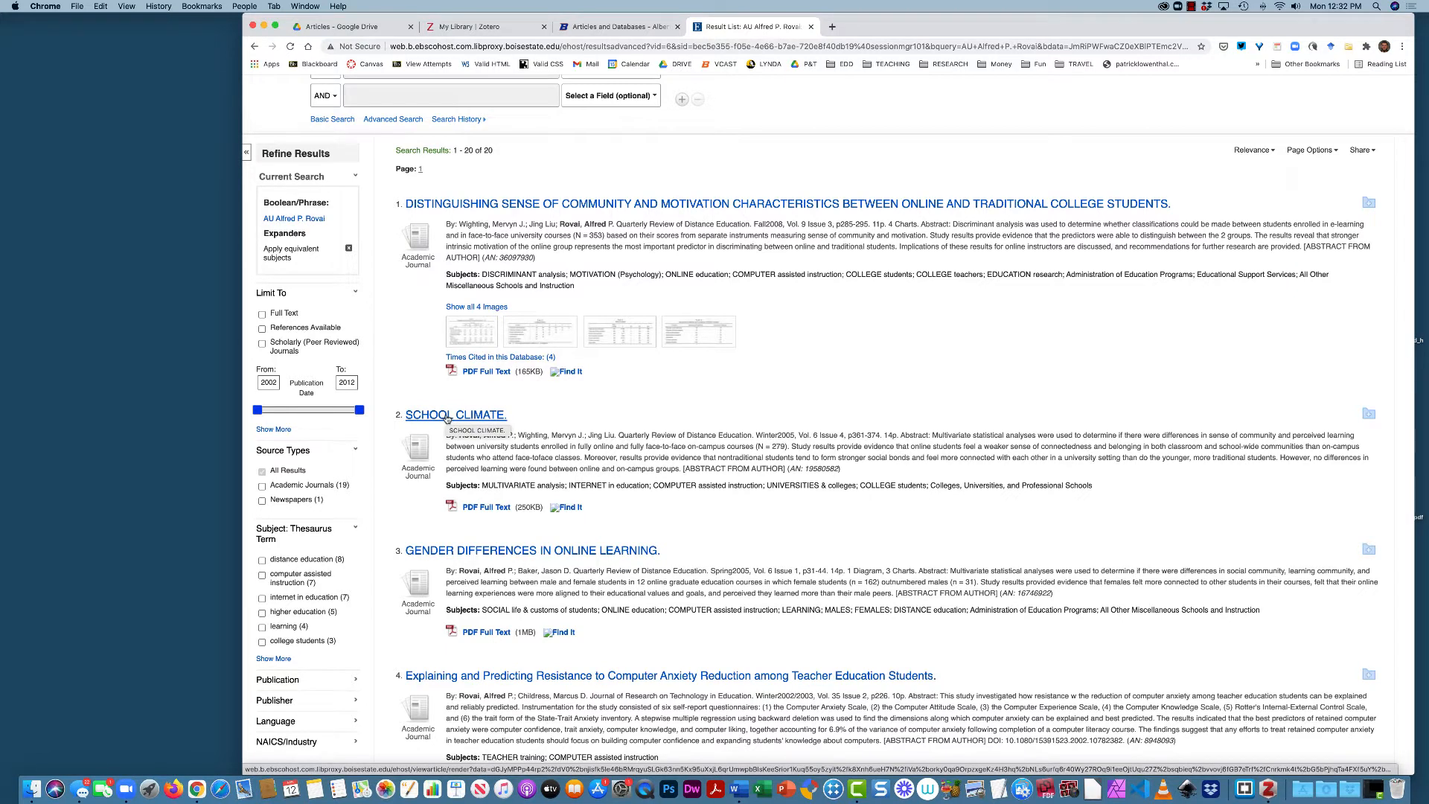
{"action": "left_click", "coordinate": [1371, 205]}
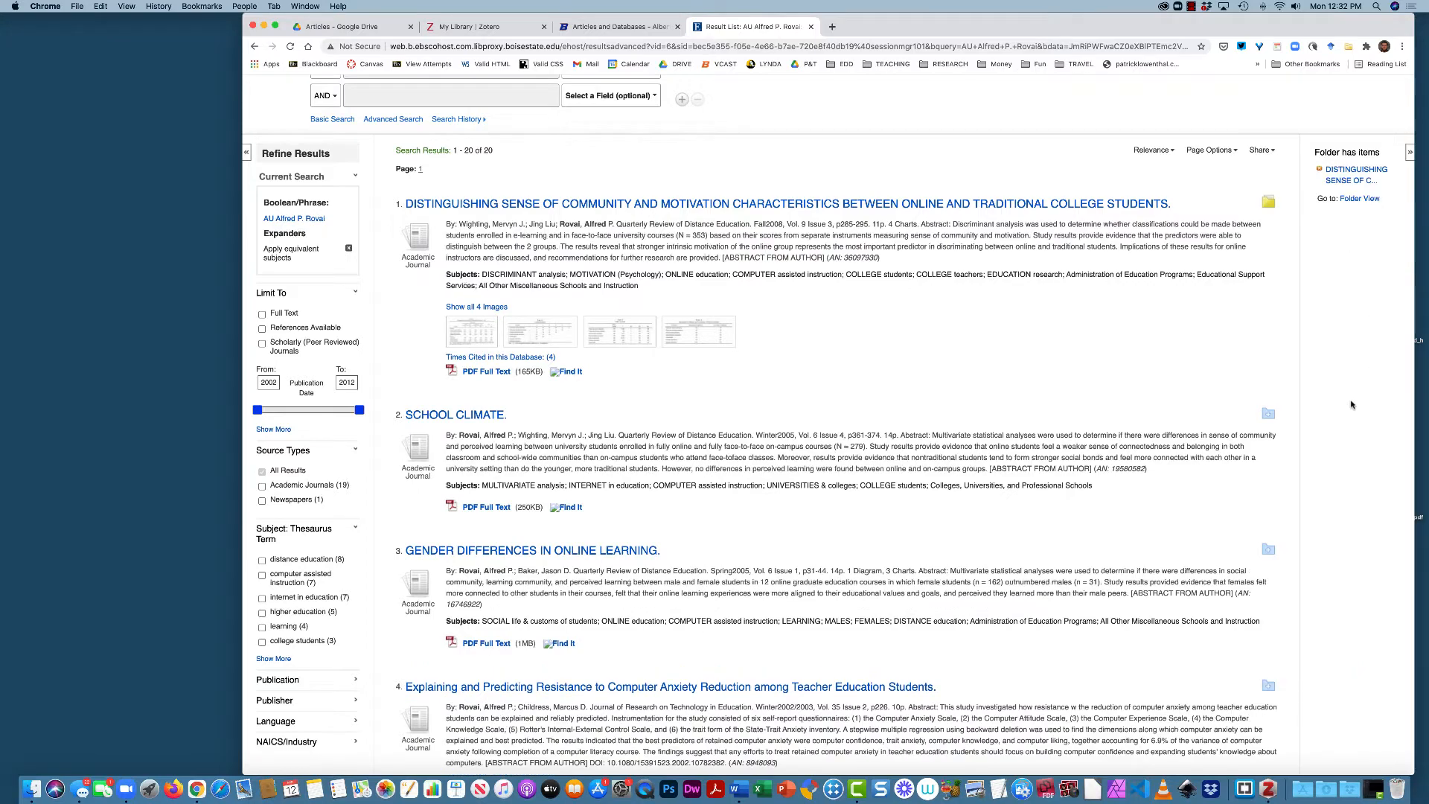
{"action": "left_click", "coordinate": [1270, 419]}
{"action": "scroll", "coordinate": [1269, 406], "scroll_direction": "down", "scroll_amount": 5}
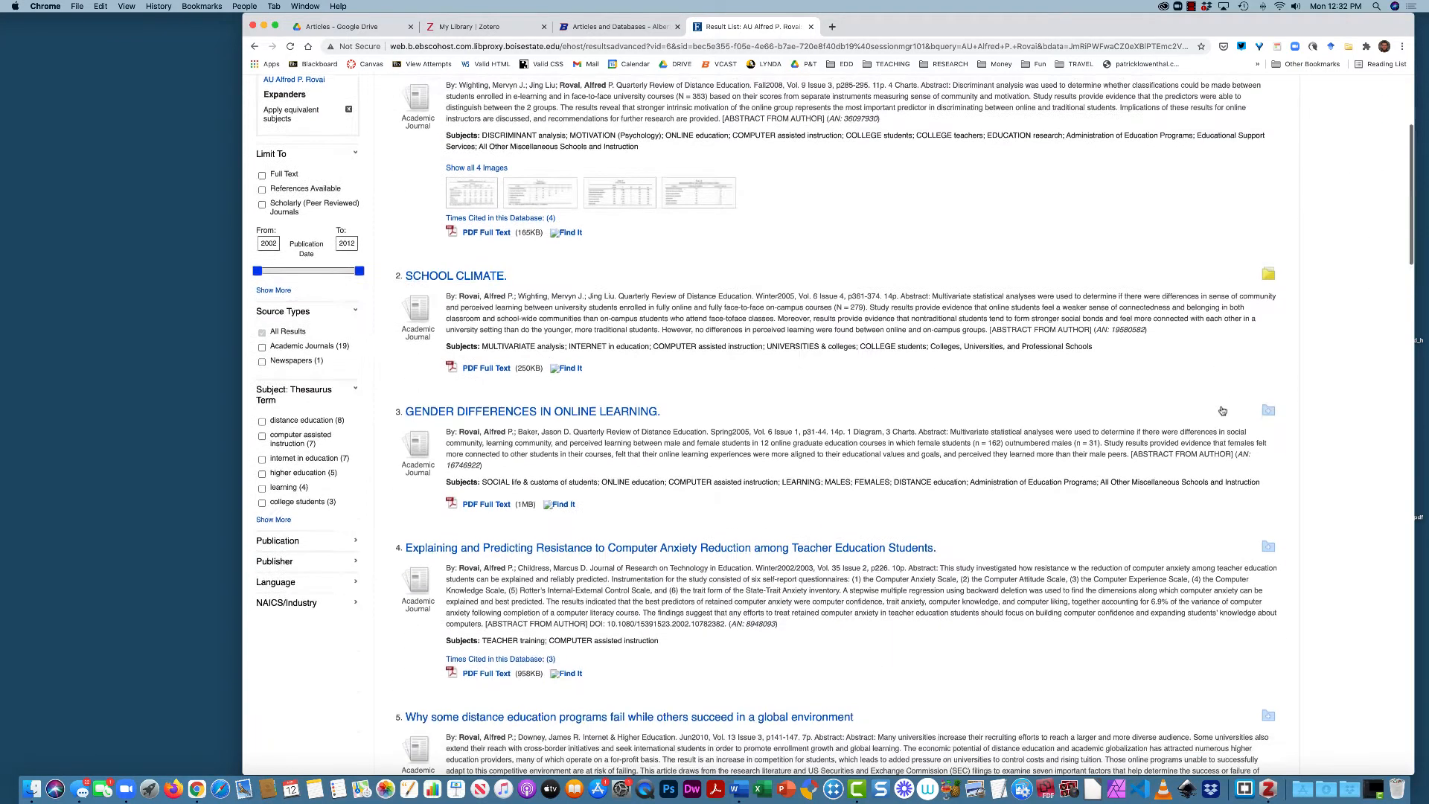
{"action": "left_click", "coordinate": [1269, 390]}
{"action": "scroll", "coordinate": [1146, 429], "scroll_direction": "down", "scroll_amount": 5}
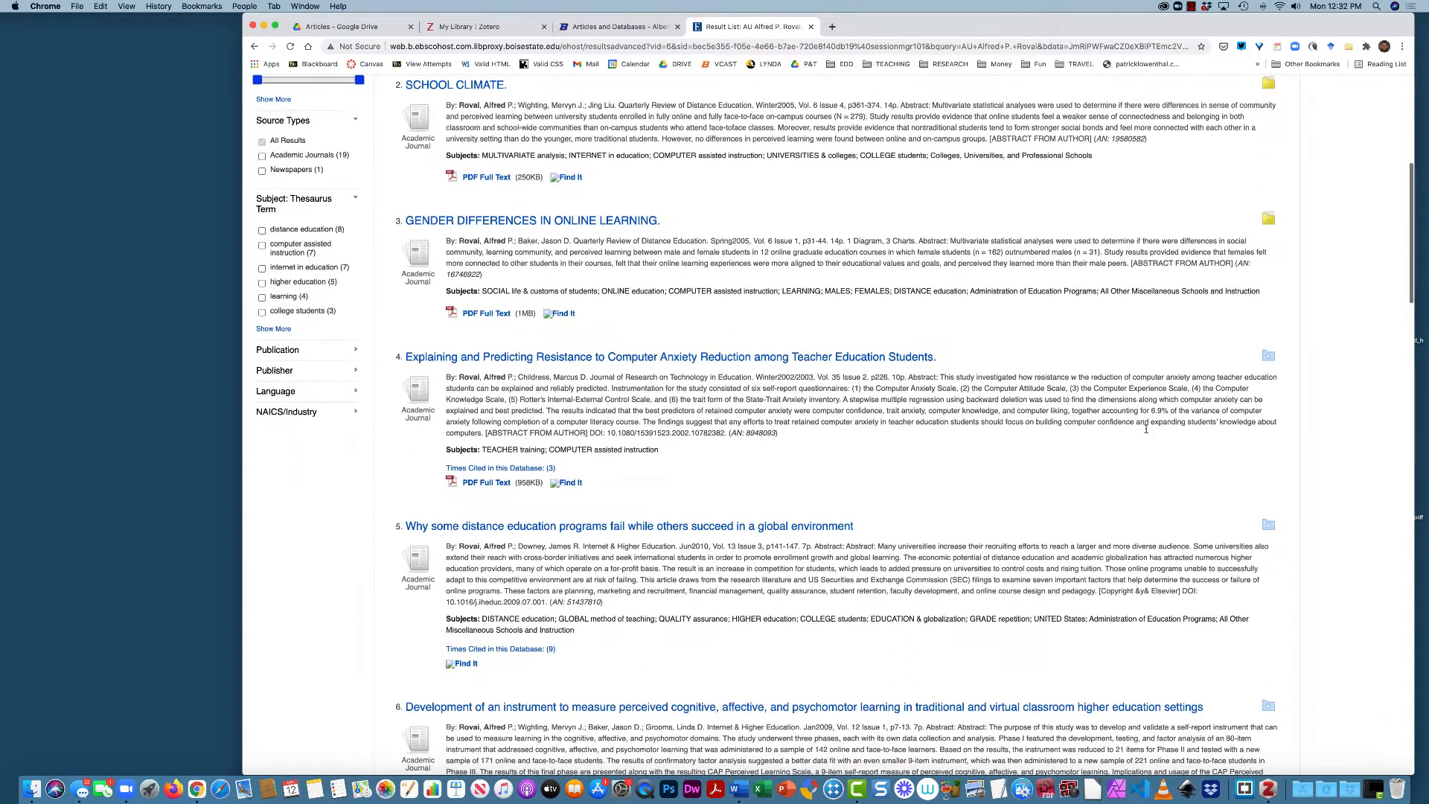
{"action": "left_click", "coordinate": [1268, 355]}
{"action": "scroll", "coordinate": [1100, 480], "scroll_direction": "down", "scroll_amount": 1}
- Add results 5 to 8 to the folder, from "Why some distance education programs fail" to "Facilitating online discussions effectively"
{"action": "scroll", "coordinate": [1100, 480], "scroll_direction": "down", "scroll_amount": 6}
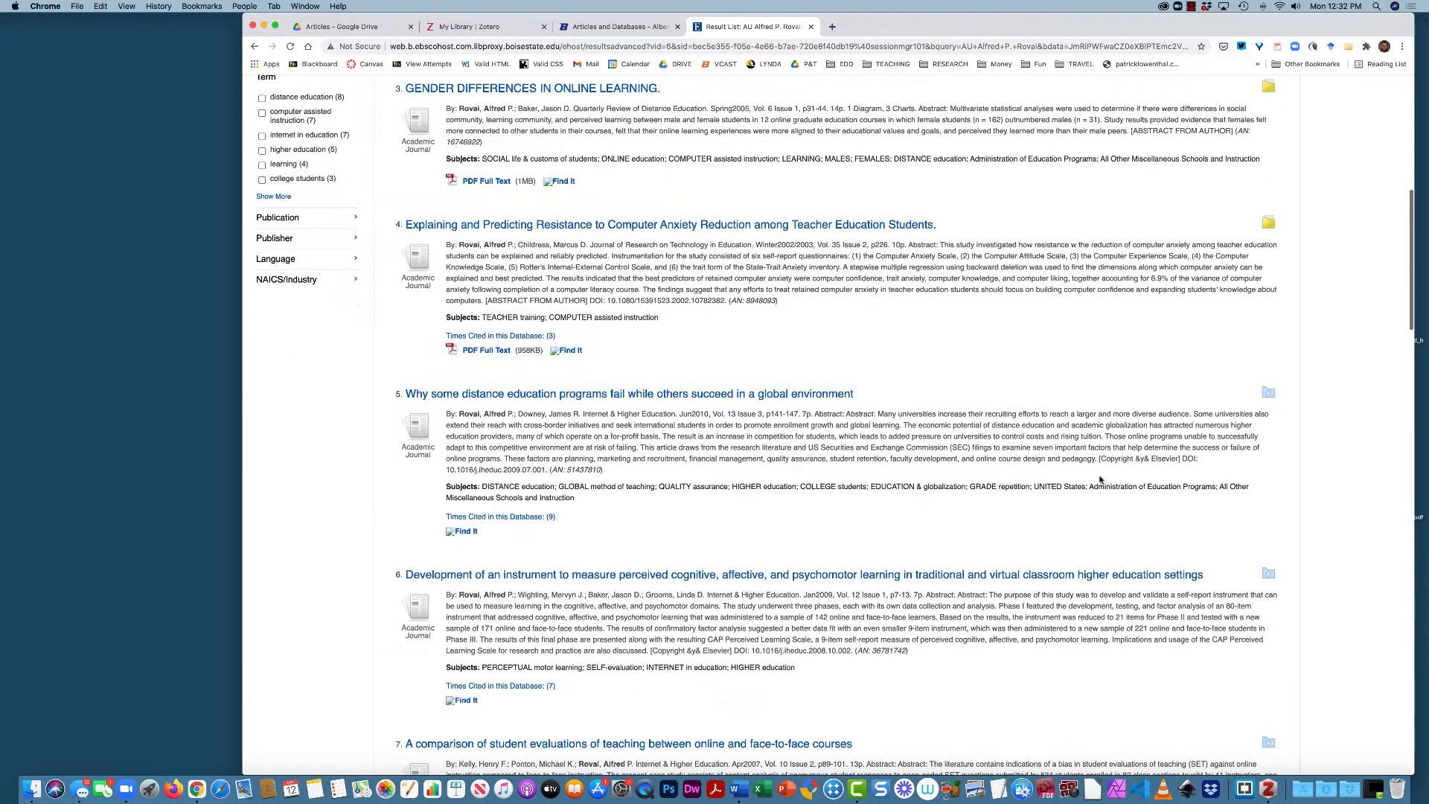
{"action": "left_click", "coordinate": [1268, 283]}
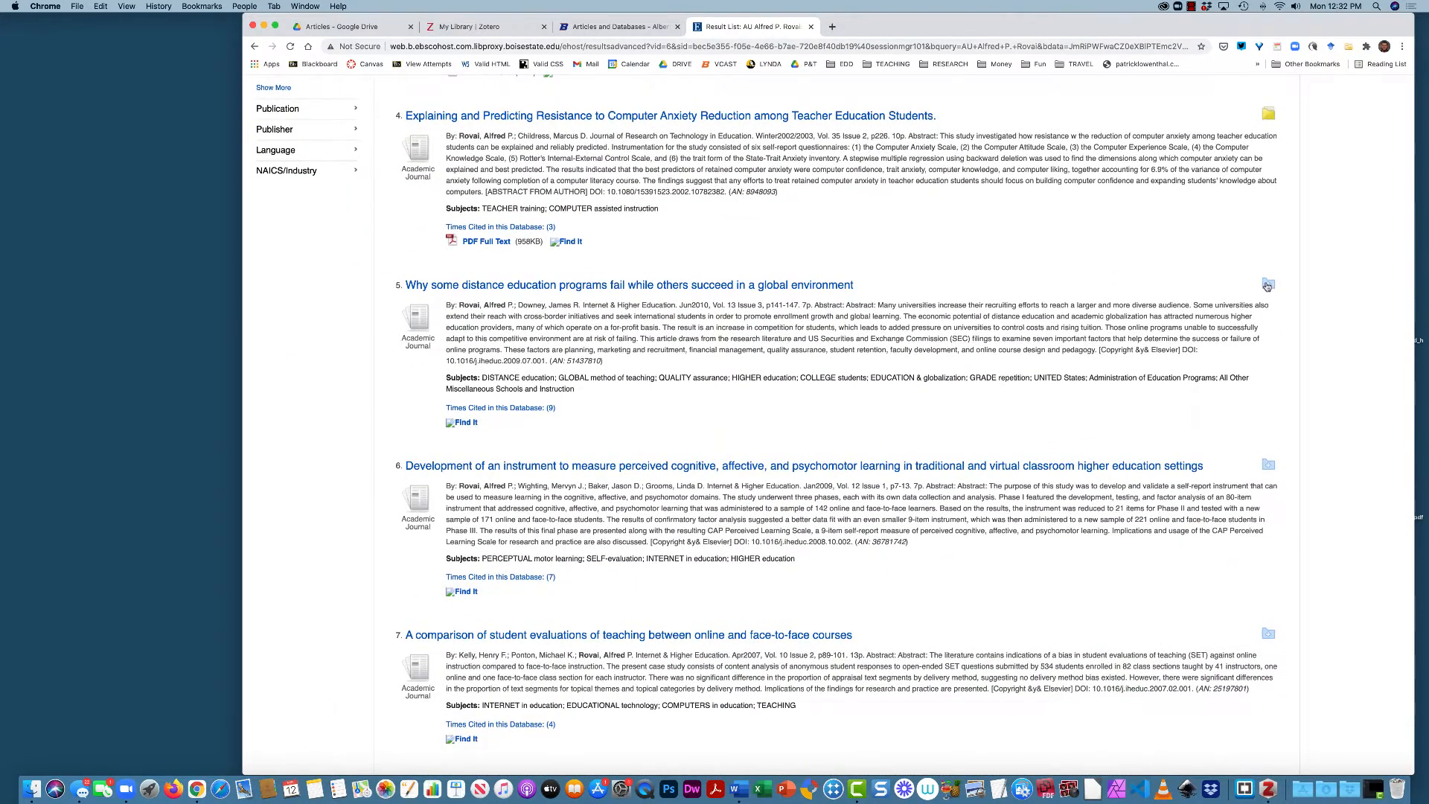
{"action": "scroll", "coordinate": [1283, 372], "scroll_direction": "down", "scroll_amount": 3}
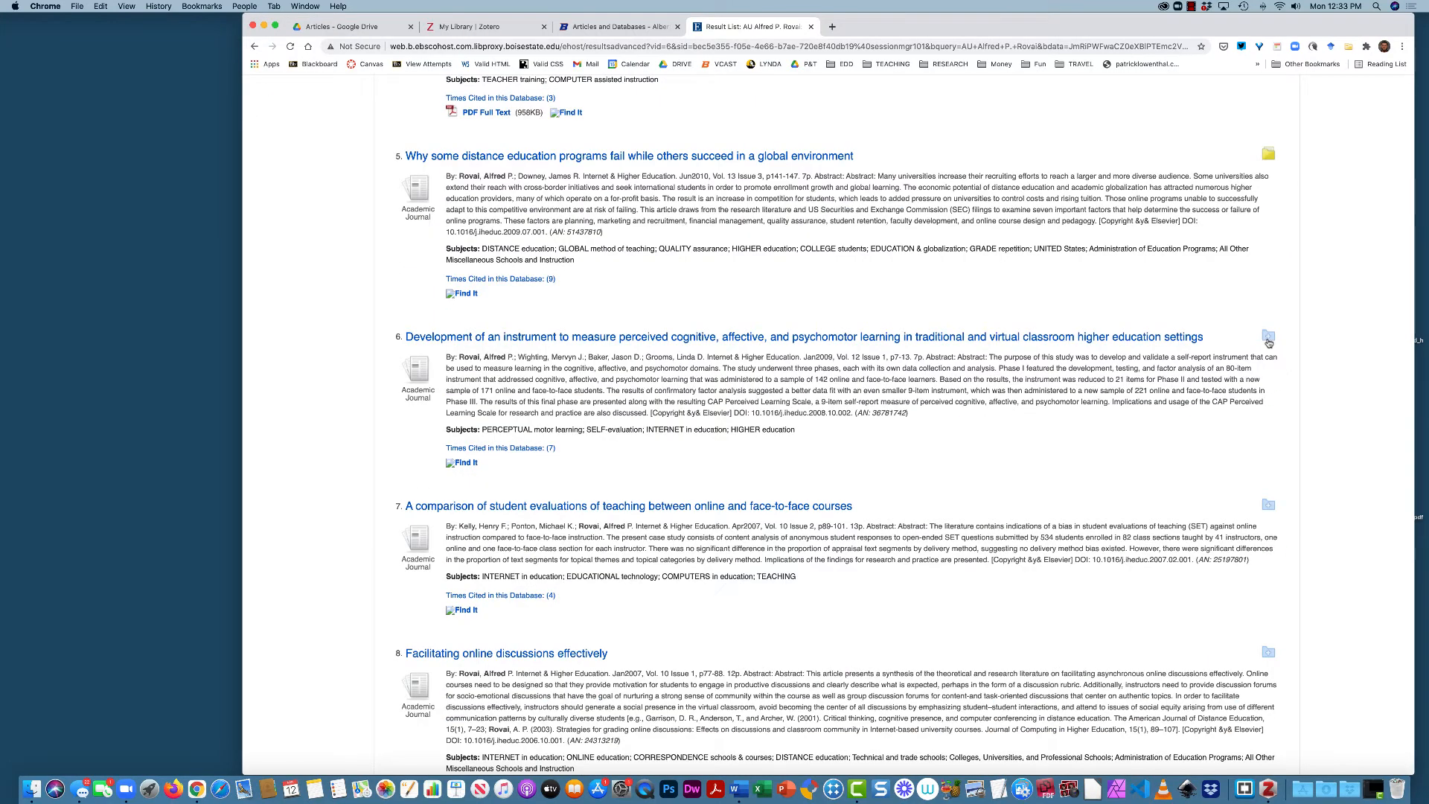
{"action": "left_click", "coordinate": [1268, 337]}
{"action": "scroll", "coordinate": [1282, 372], "scroll_direction": "down", "scroll_amount": 3}
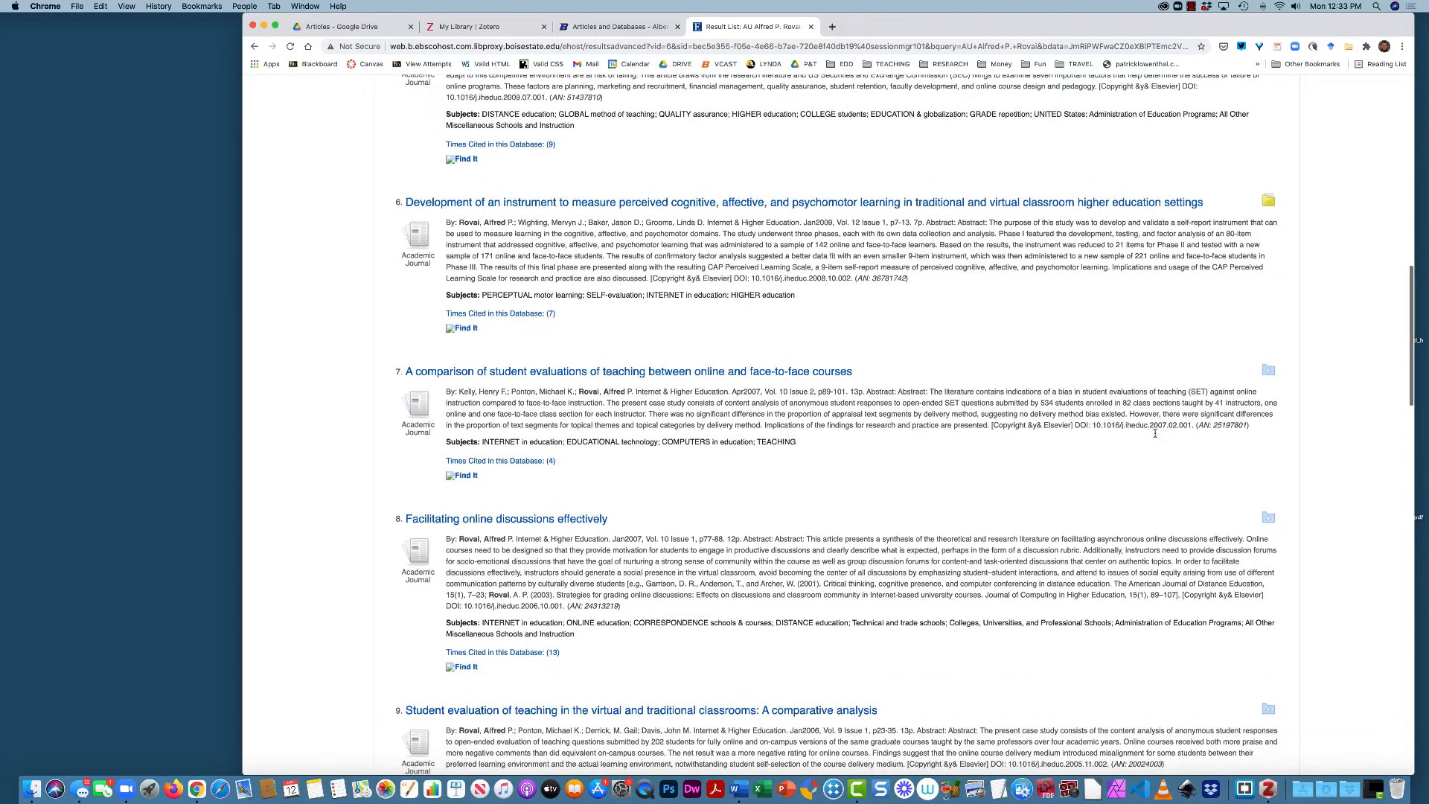
{"action": "left_click", "coordinate": [1268, 370]}
{"action": "scroll", "coordinate": [1138, 449], "scroll_direction": "down", "scroll_amount": 4}
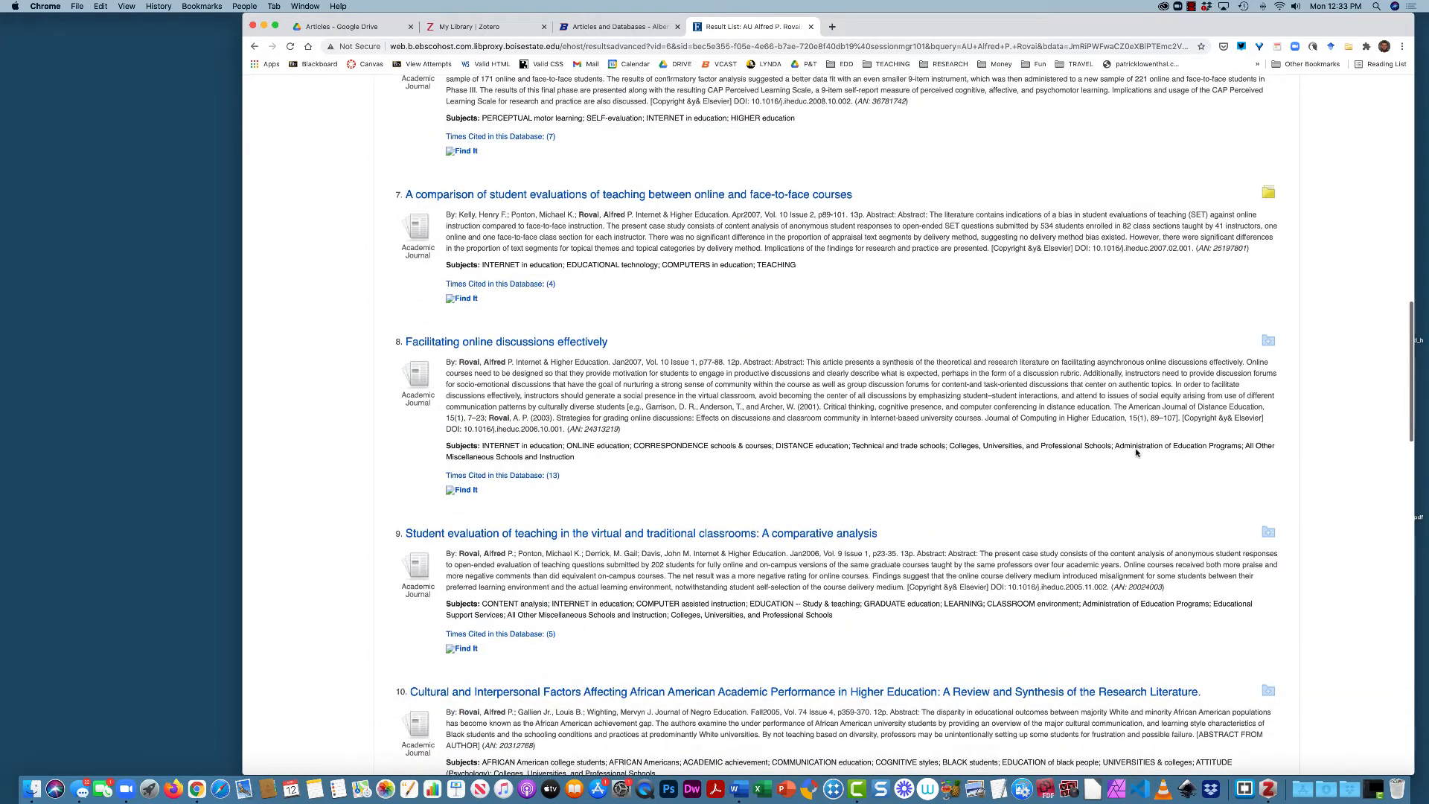
{"action": "left_click", "coordinate": [1269, 340]}
- Add results 9 to 13 to the folder, from "Student evaluation of teaching" to "The Classroom and School Community Inventory"
{"action": "scroll", "coordinate": [1279, 381], "scroll_direction": "down", "scroll_amount": 4}
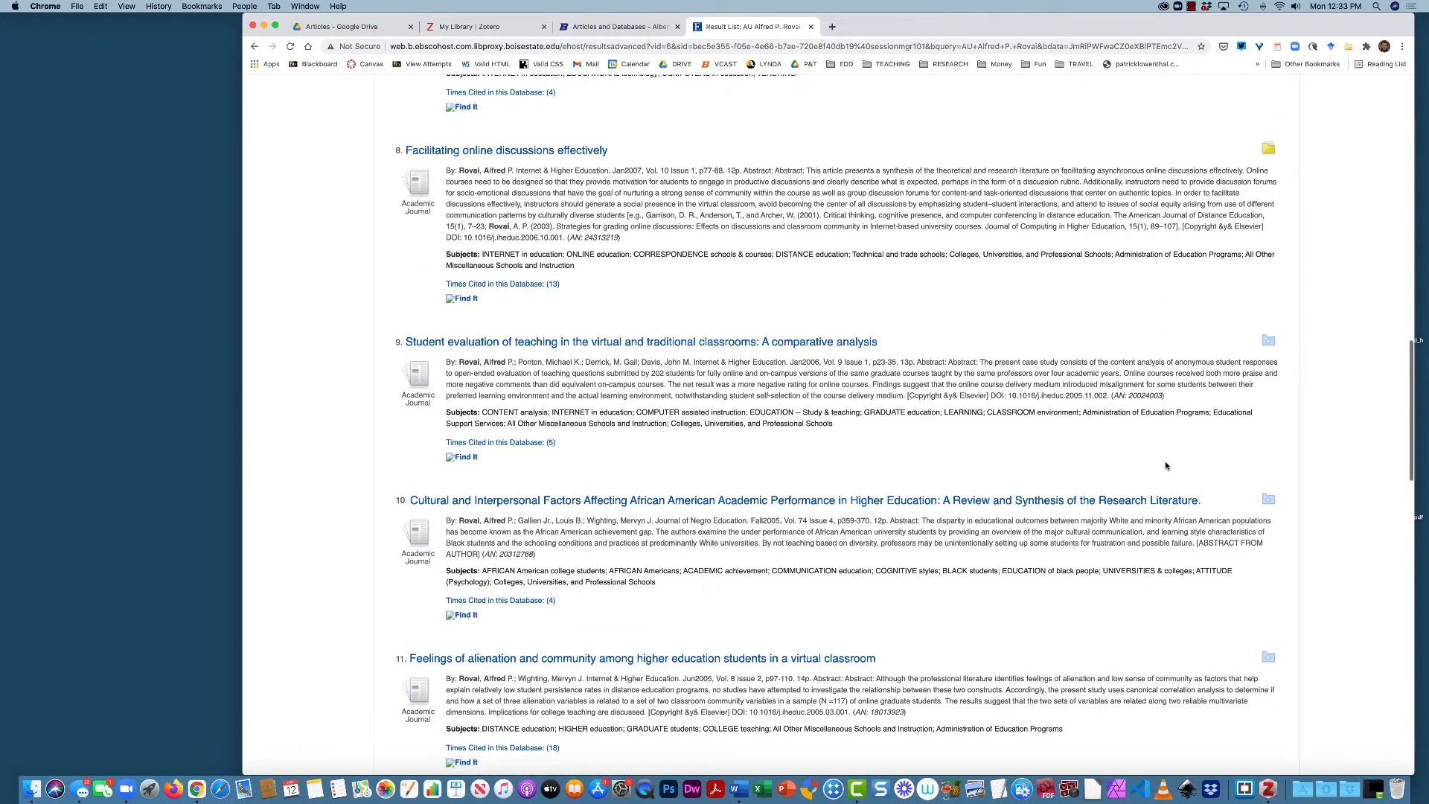
{"action": "left_click", "coordinate": [1268, 340]}
{"action": "scroll", "coordinate": [1156, 447], "scroll_direction": "down", "scroll_amount": 6}
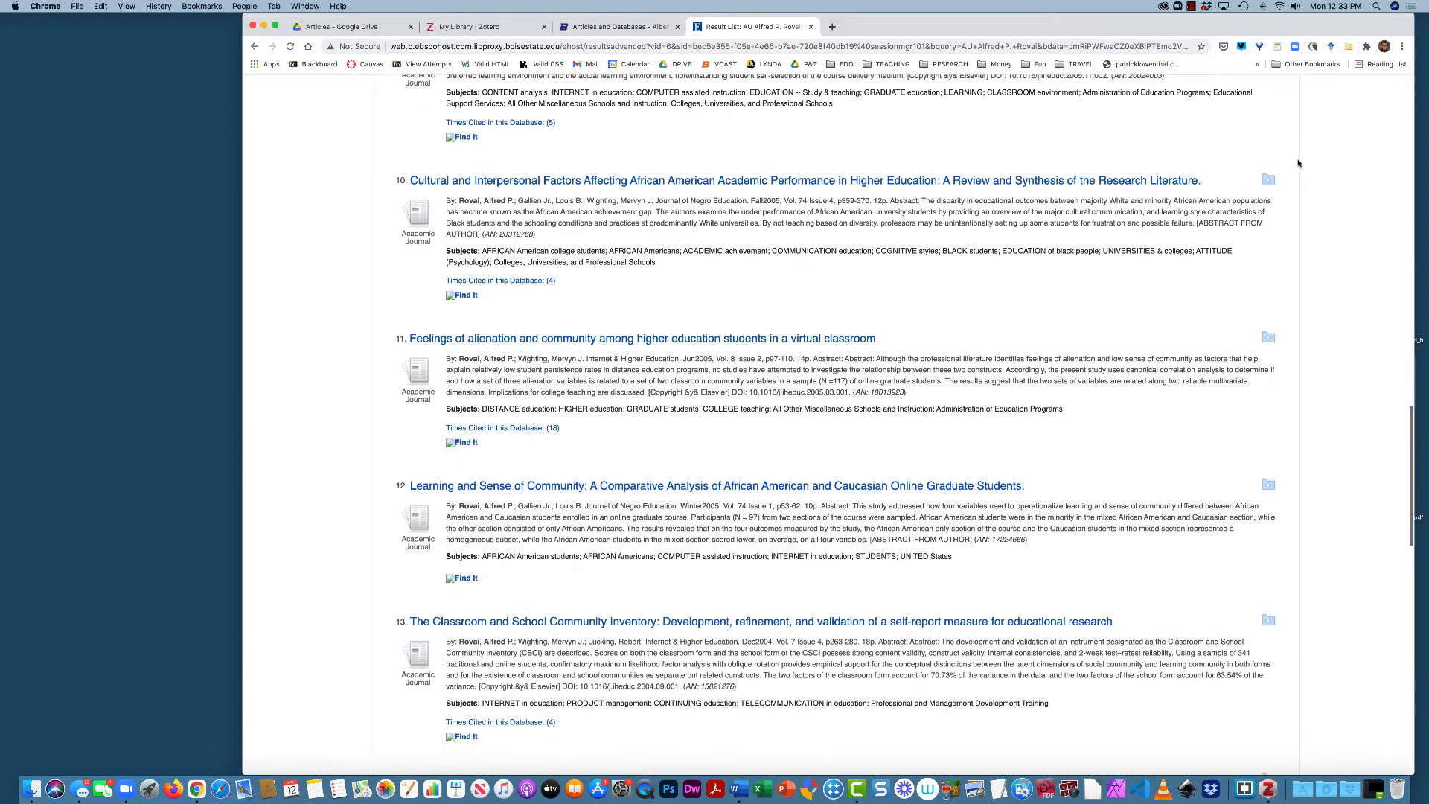
{"action": "left_click", "coordinate": [1269, 179]}
{"action": "left_click", "coordinate": [1269, 338]}
{"action": "scroll", "coordinate": [1270, 338], "scroll_direction": "down", "scroll_amount": 4}
{"action": "left_click", "coordinate": [1268, 296]}
{"action": "left_click", "coordinate": [1267, 426]}
- Add results 14 to 19 to the folder, ending with "Development of an instrument to measure classroom community", and leave out result 20
{"action": "scroll", "coordinate": [1266, 426], "scroll_direction": "down", "scroll_amount": 15}
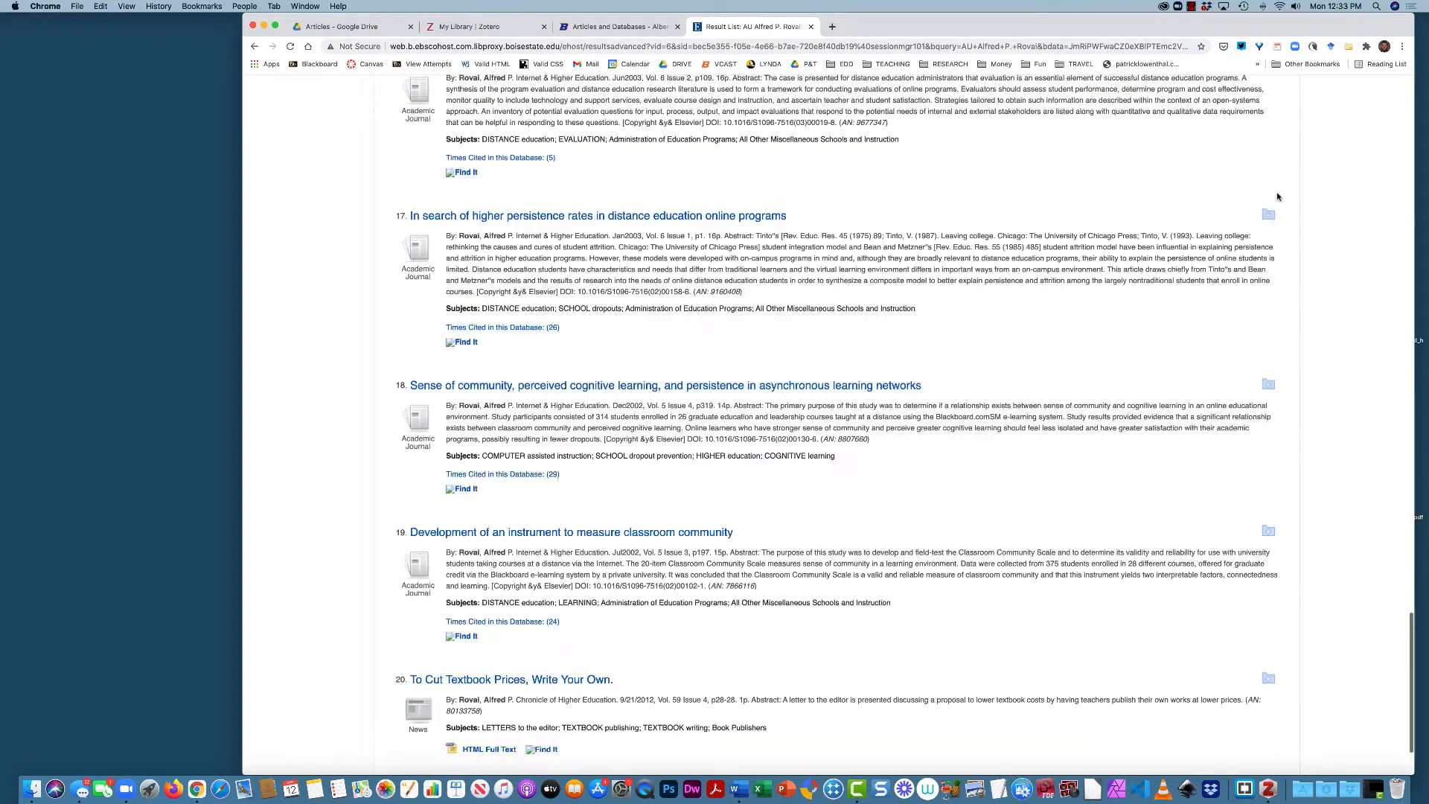
{"action": "left_click", "coordinate": [1268, 215]}
{"action": "left_click", "coordinate": [1269, 383]}
{"action": "scroll", "coordinate": [1227, 409], "scroll_direction": "down", "scroll_amount": 2}
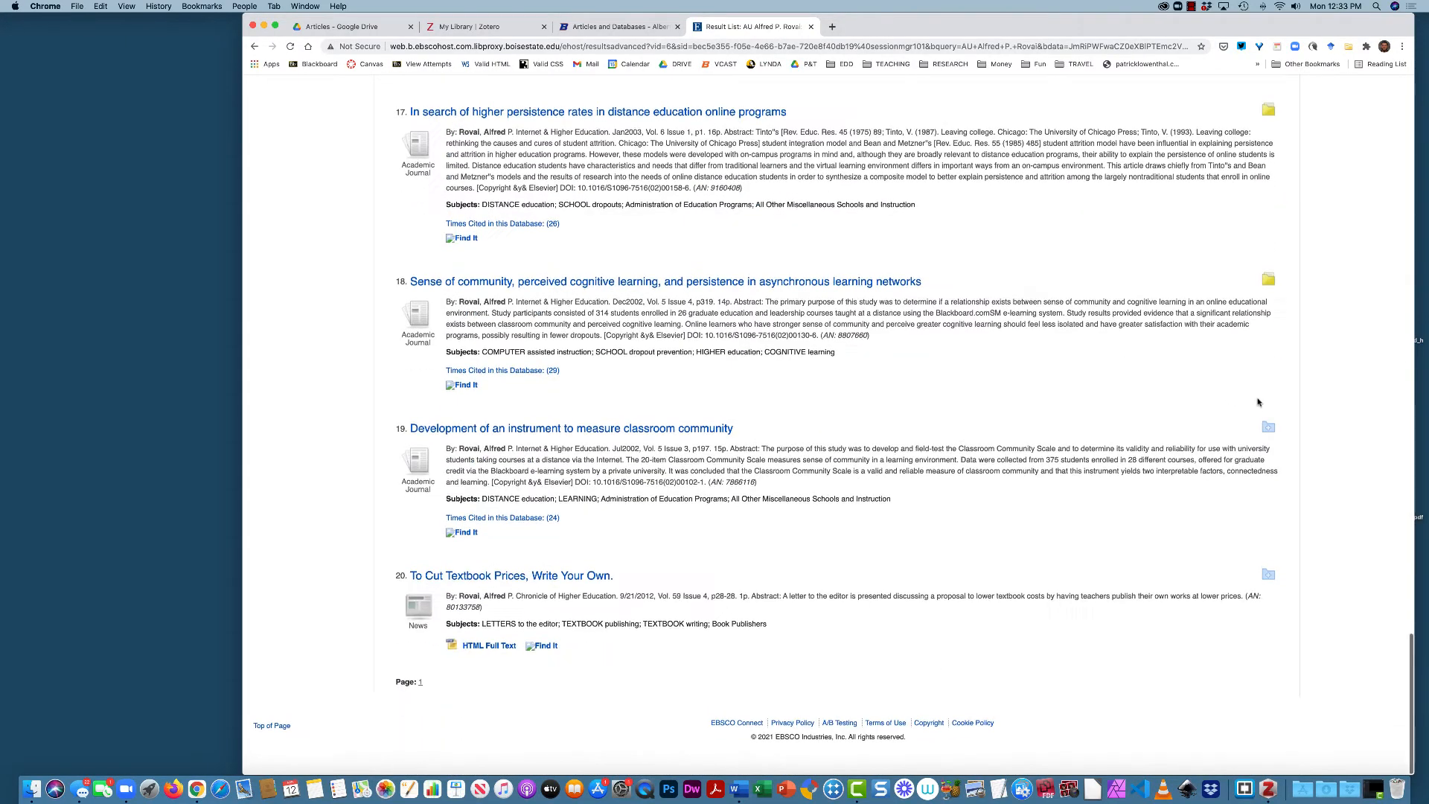
{"action": "left_click", "coordinate": [1268, 426]}
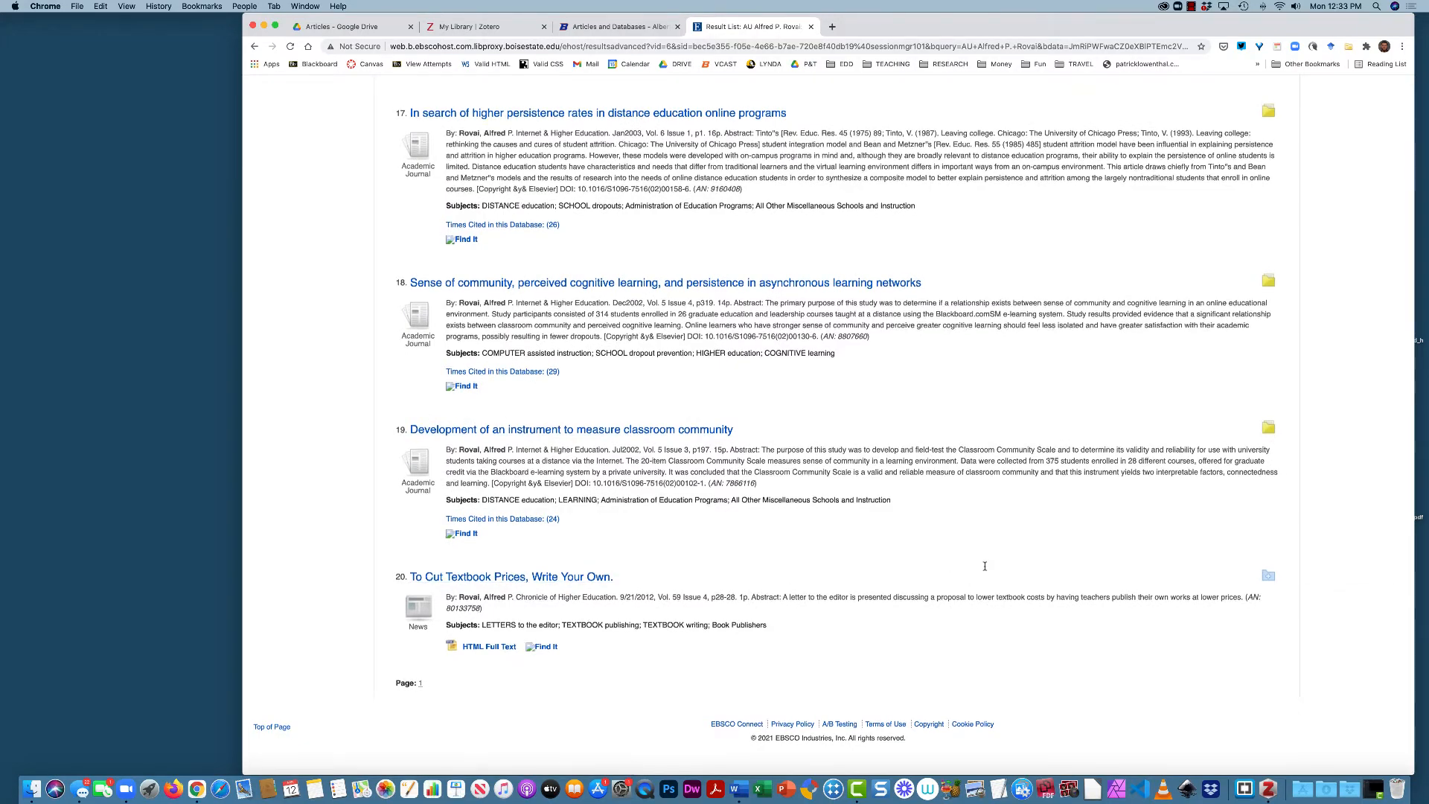
- Open the folder of collected articles and export all of them with Direct Export in RIS Format
{"action": "scroll", "coordinate": [991, 561], "scroll_direction": "up", "scroll_amount": 20}
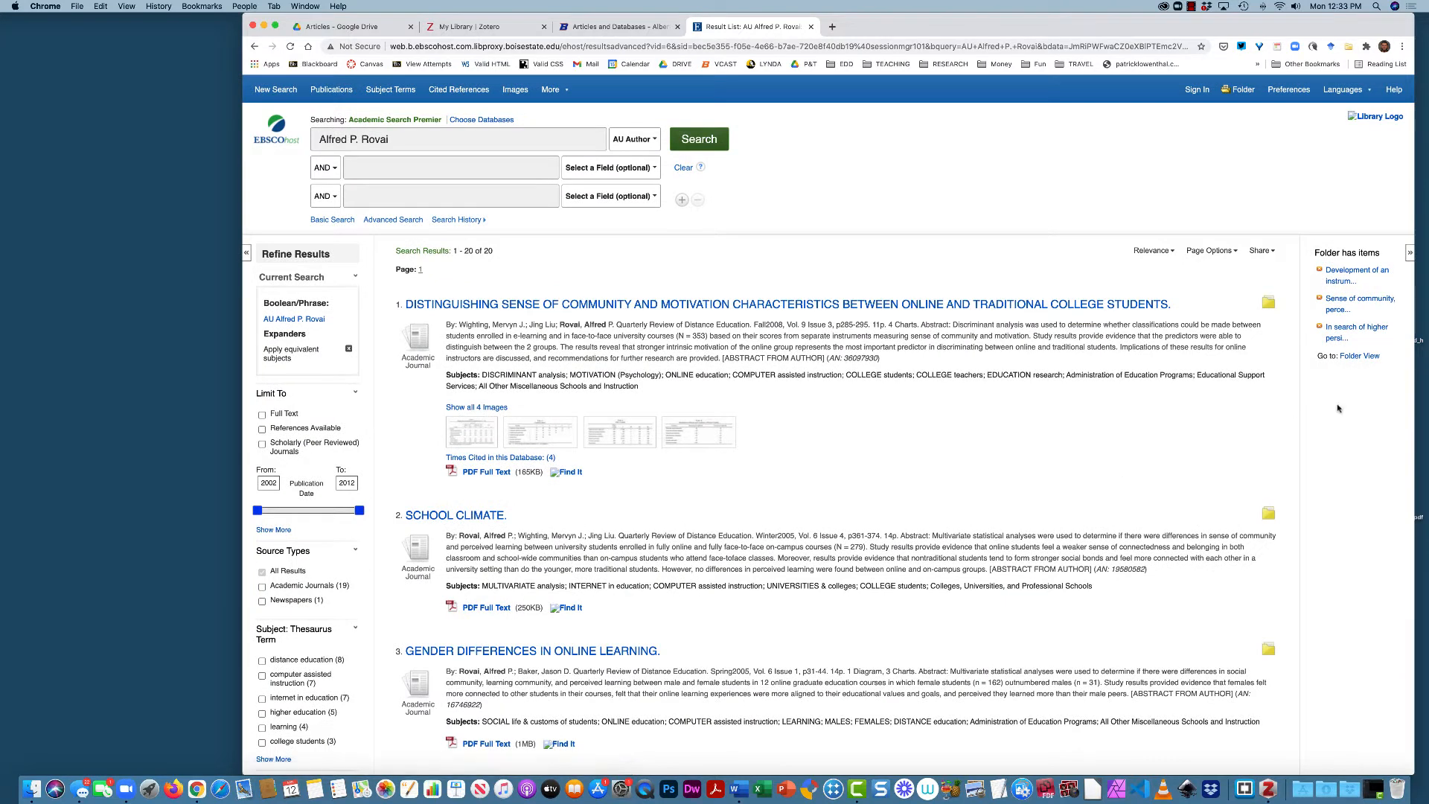
{"action": "left_click", "coordinate": [1363, 358]}
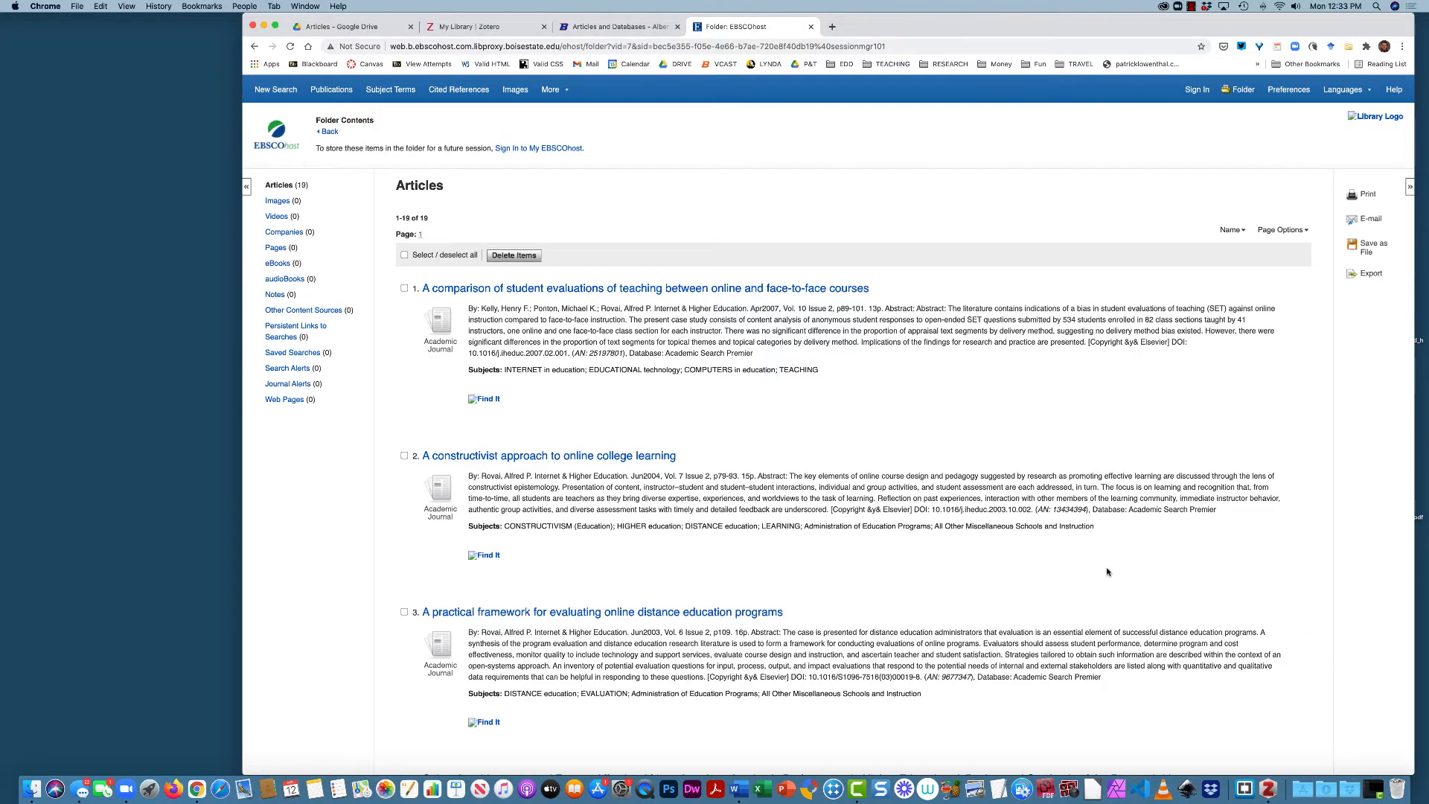
{"action": "left_click", "coordinate": [1374, 274]}
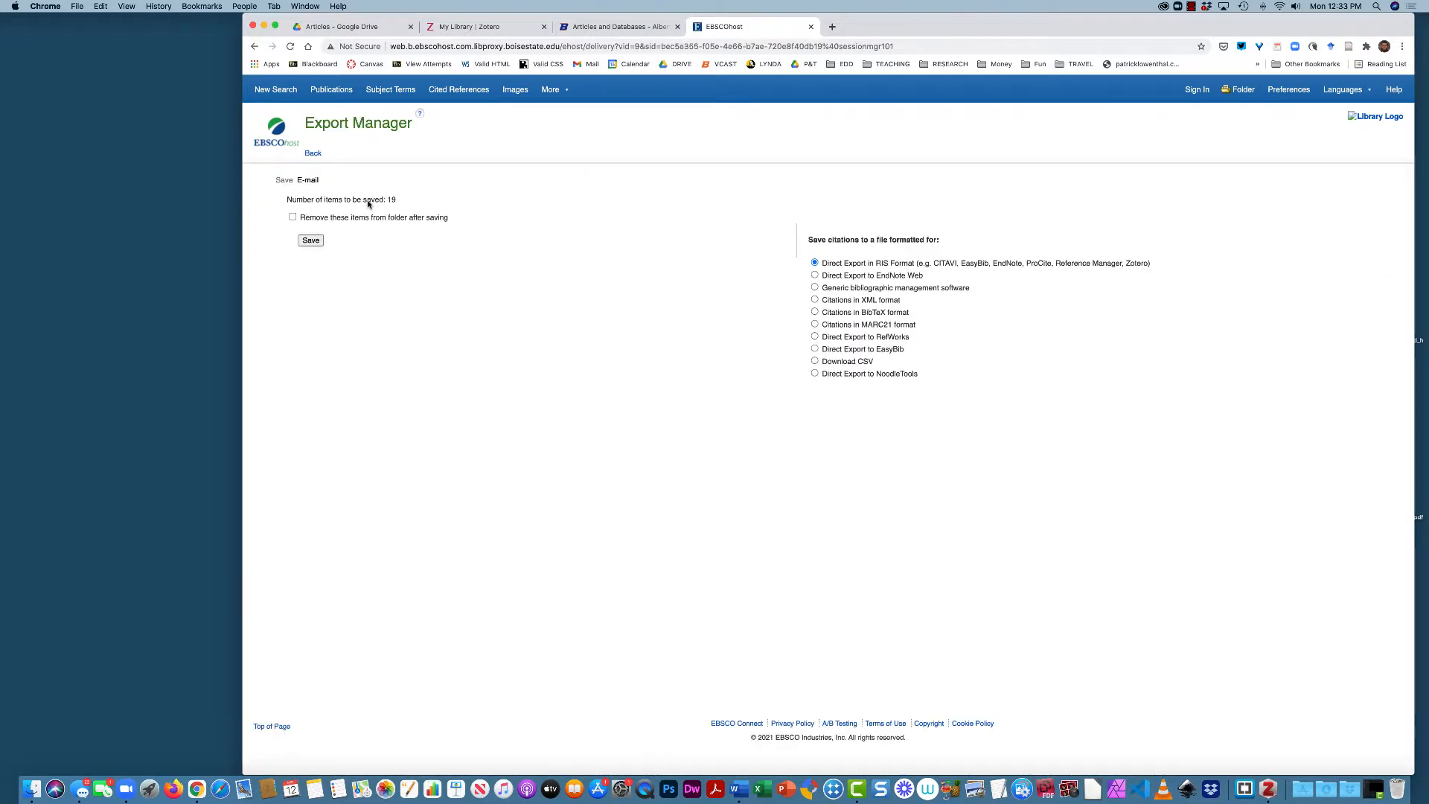
{"action": "left_click", "coordinate": [309, 241]}
{"action": "left_click", "coordinate": [310, 241]}
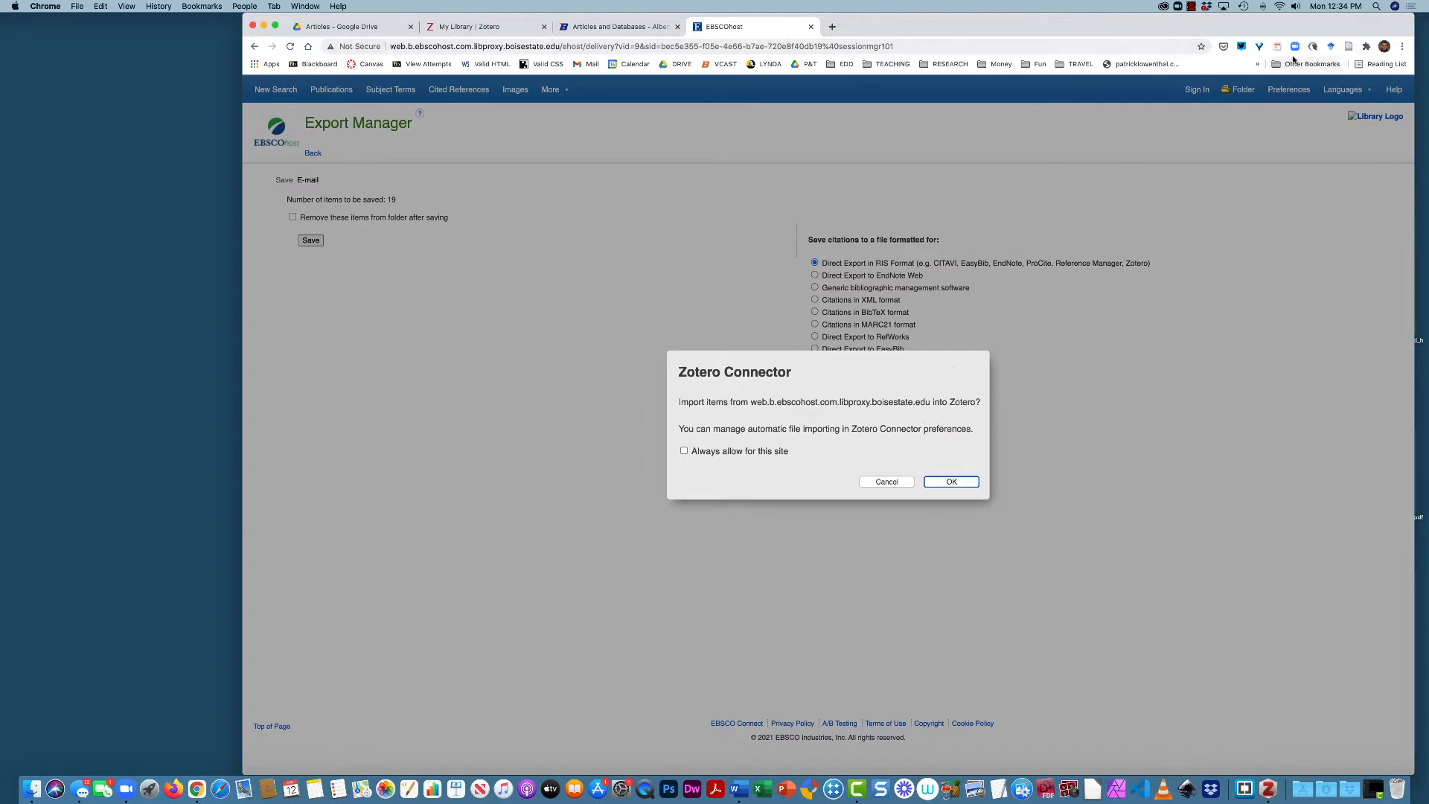
- Accept the Zotero Connector import and save the exported articles to My Library
{"action": "left_click", "coordinate": [939, 484]}
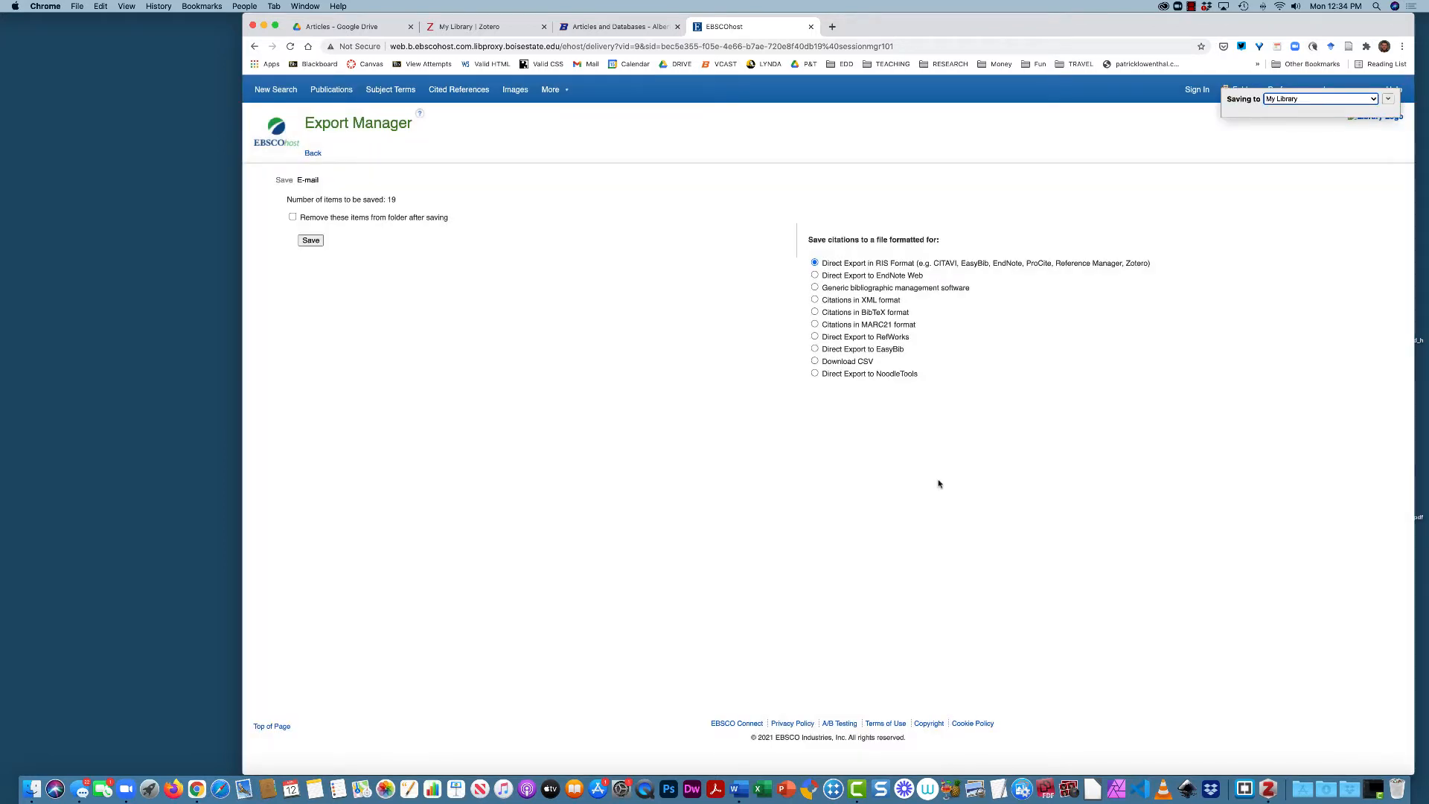
{"action": "left_click", "coordinate": [1389, 100]}
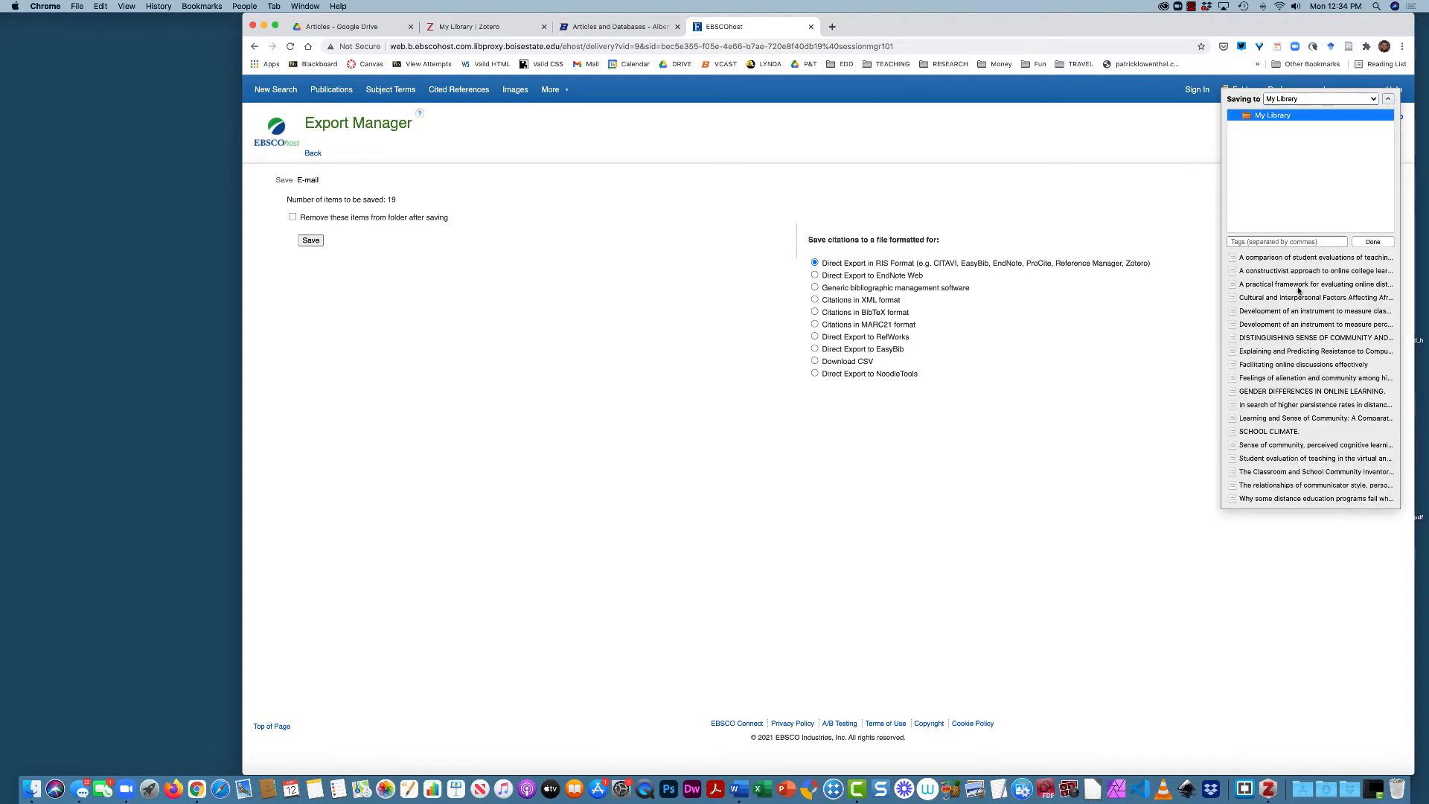
{"action": "left_click", "coordinate": [1371, 242]}
- Switch to the Zotero desktop app, then widen, heighten and reposition its window to show the imported articles
{"action": "left_click", "coordinate": [1269, 788]}
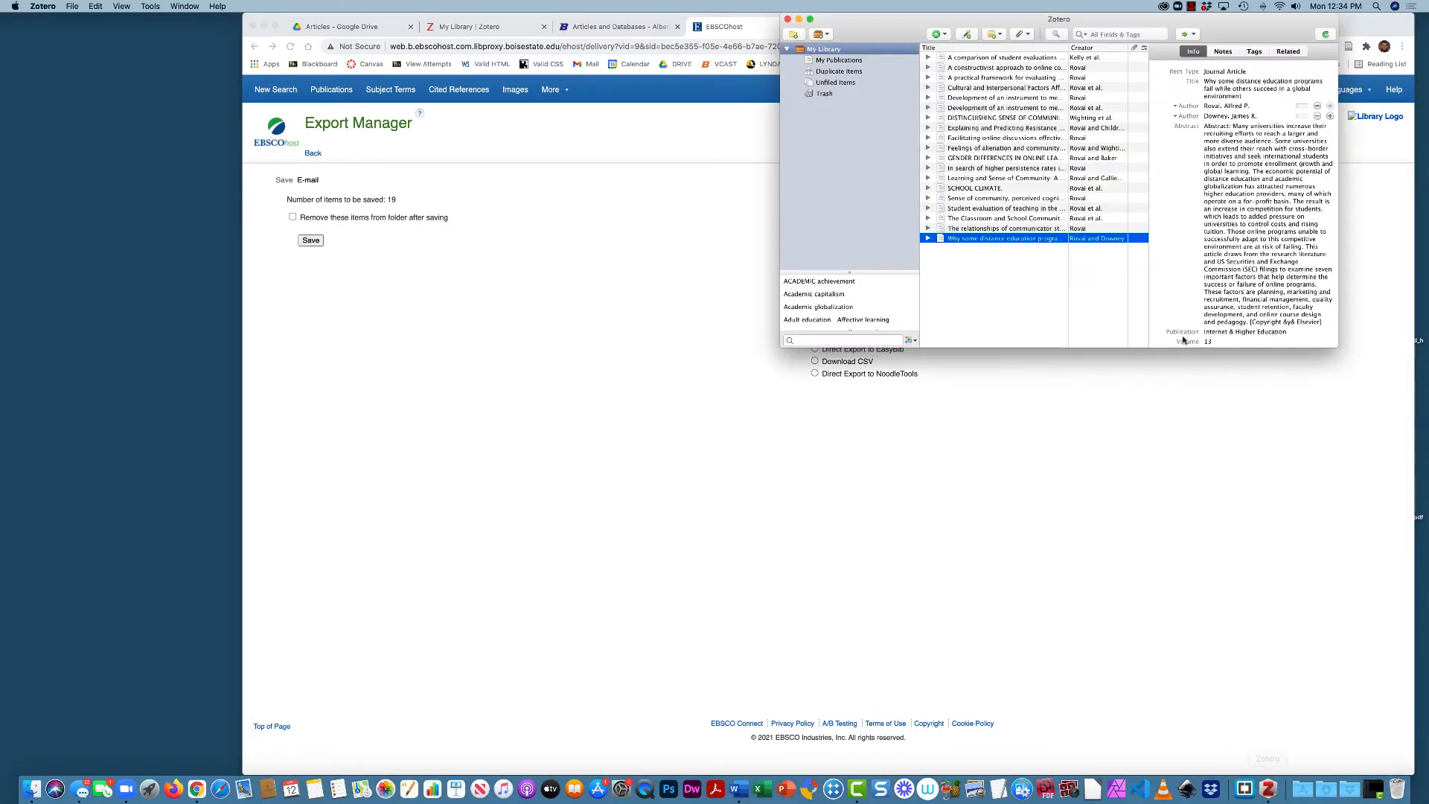
{"action": "left_click_drag", "start_coordinate": [780, 207], "coordinate": [431, 260]}
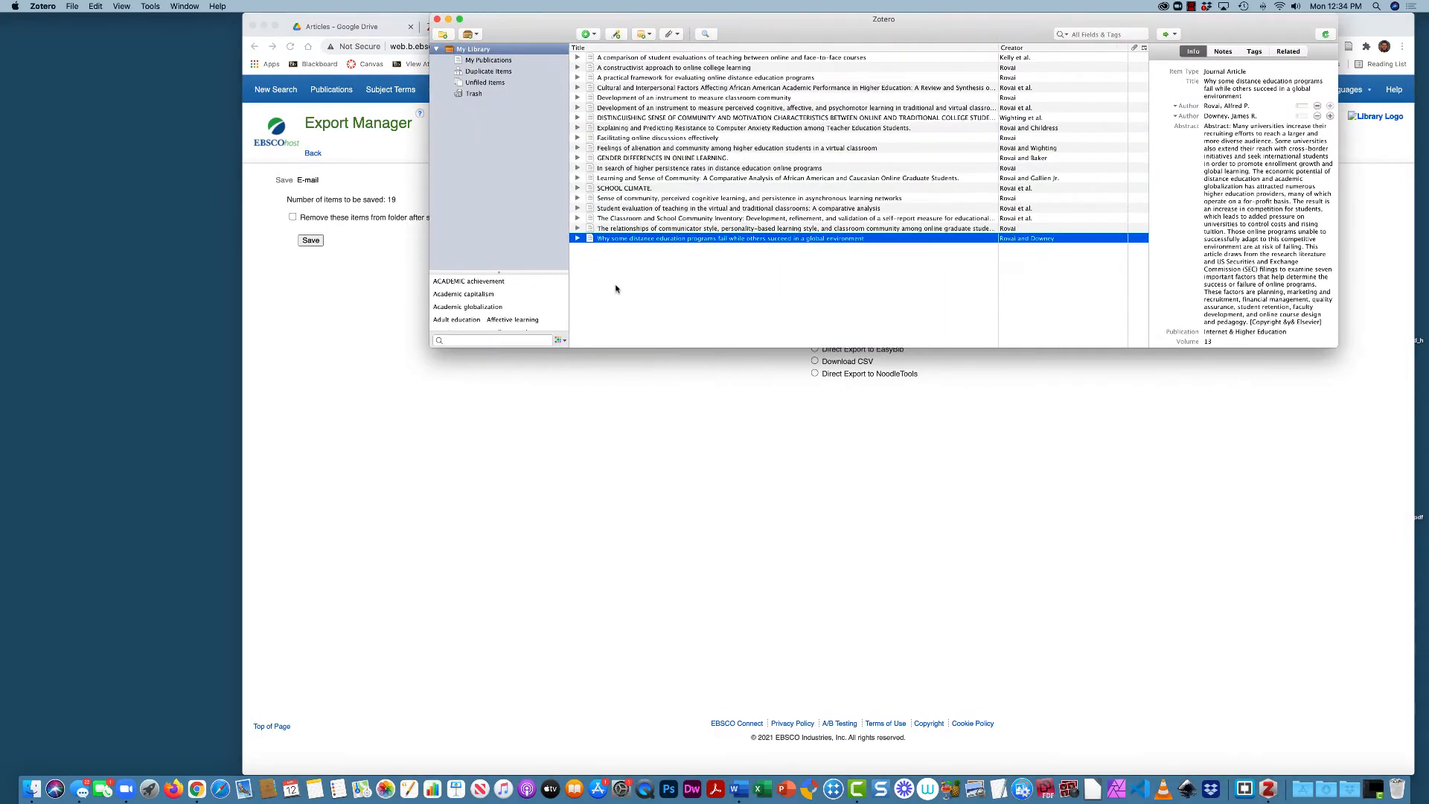
{"action": "left_click_drag", "start_coordinate": [641, 348], "coordinate": [642, 466]}
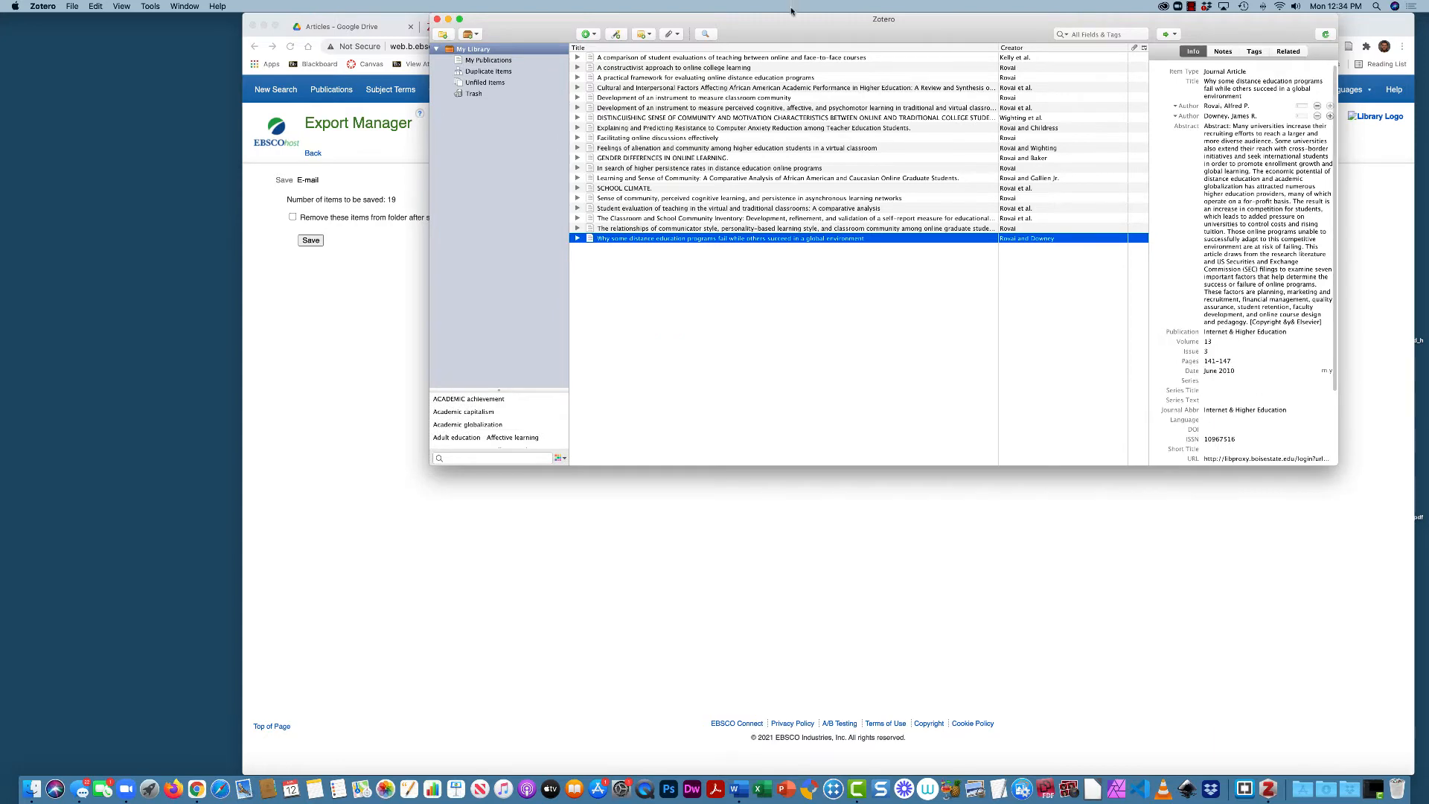
{"action": "left_click_drag", "start_coordinate": [786, 24], "coordinate": [633, 56]}
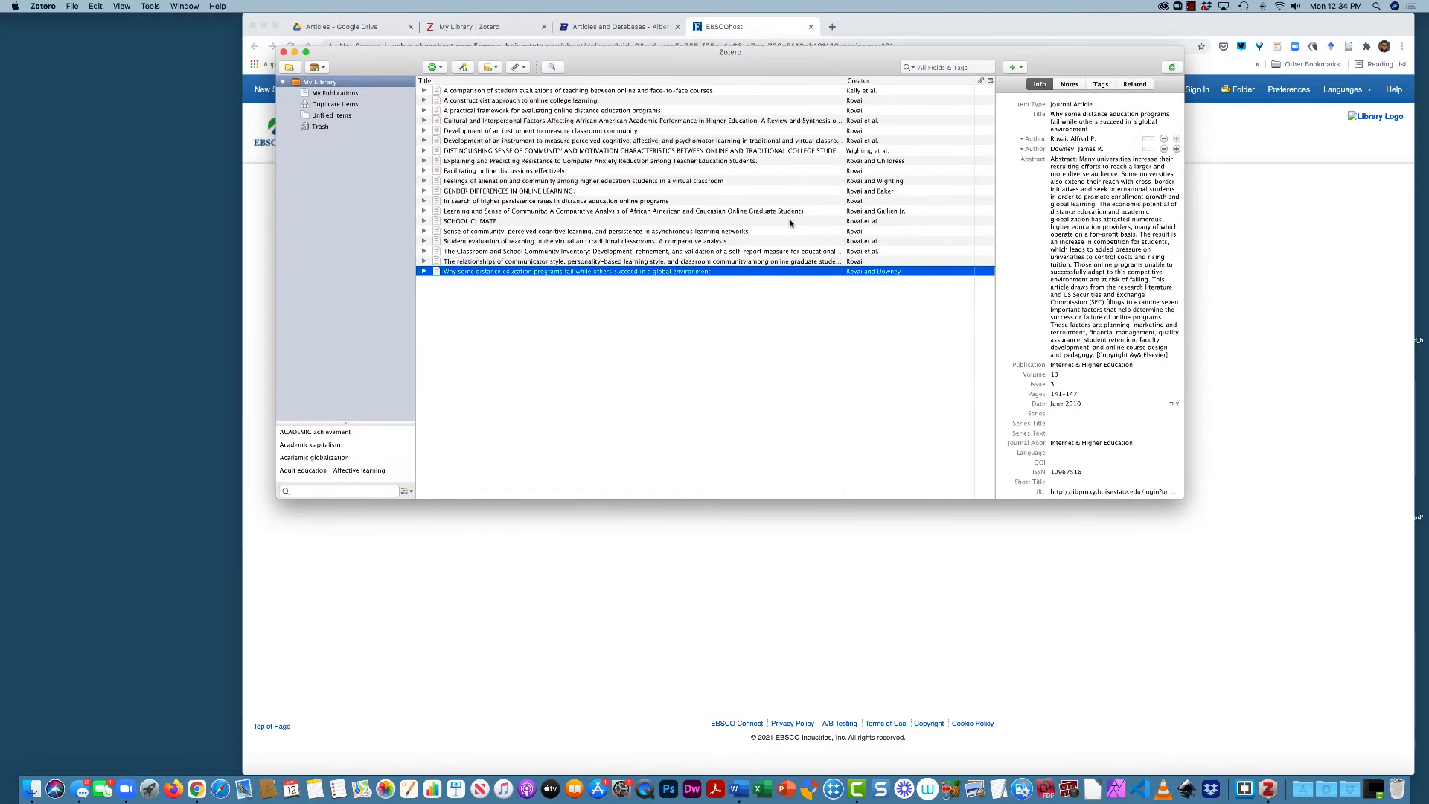
- Retitle the all-capitals gender differences article in sentence-style lettering as "Gender Differences in Online Learning."
{"action": "left_click", "coordinate": [422, 91]}
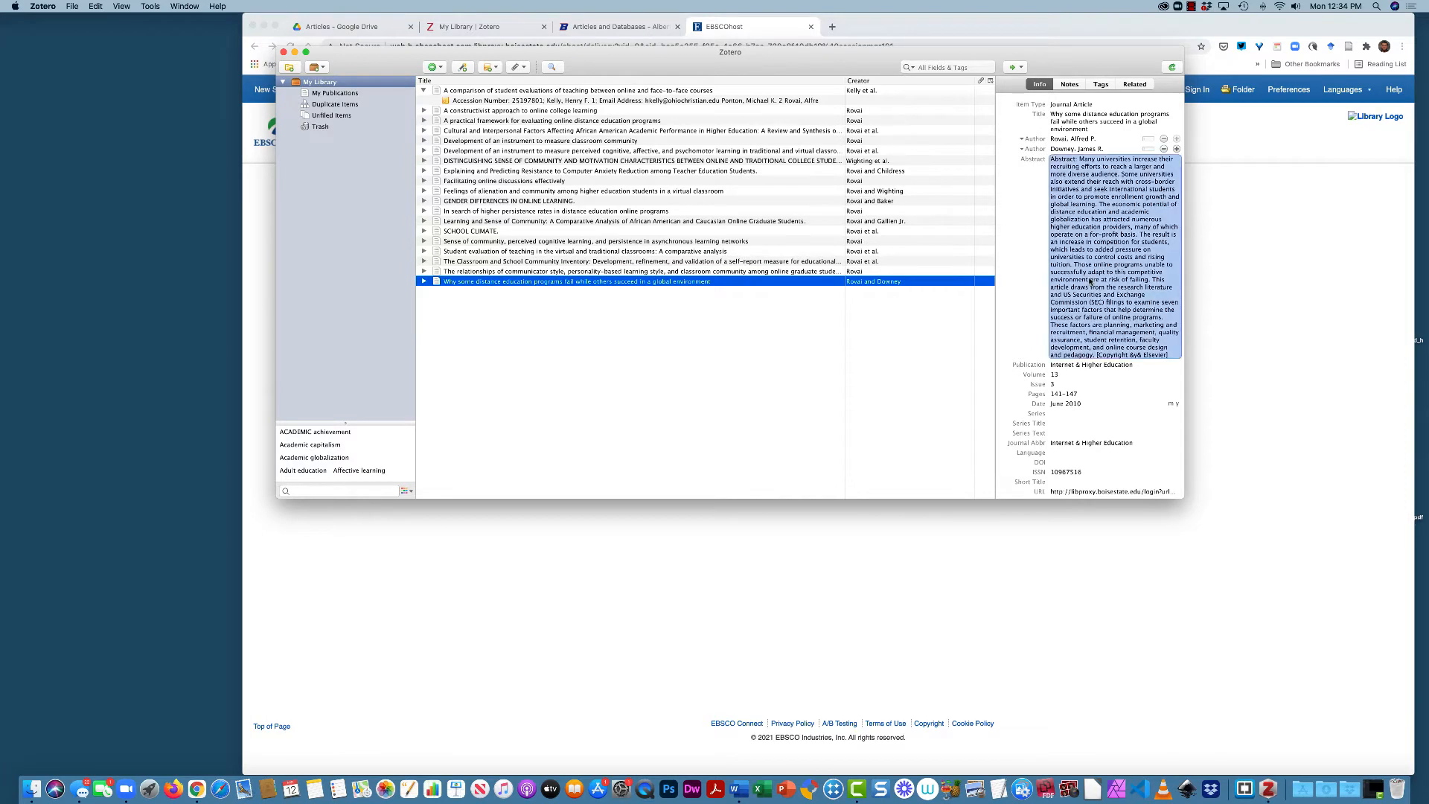
{"action": "left_click", "coordinate": [512, 201]}
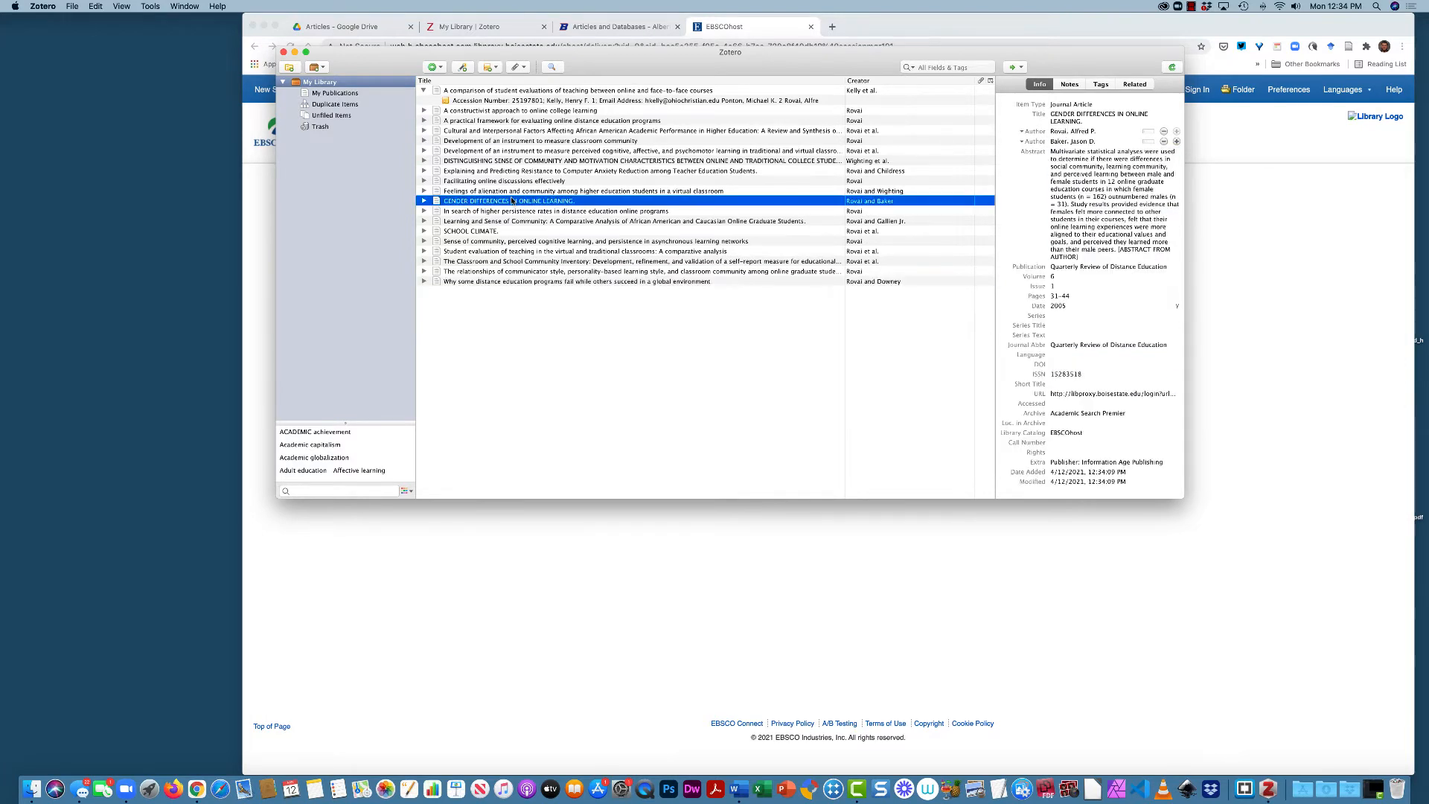
{"action": "left_click", "coordinate": [1080, 125]}
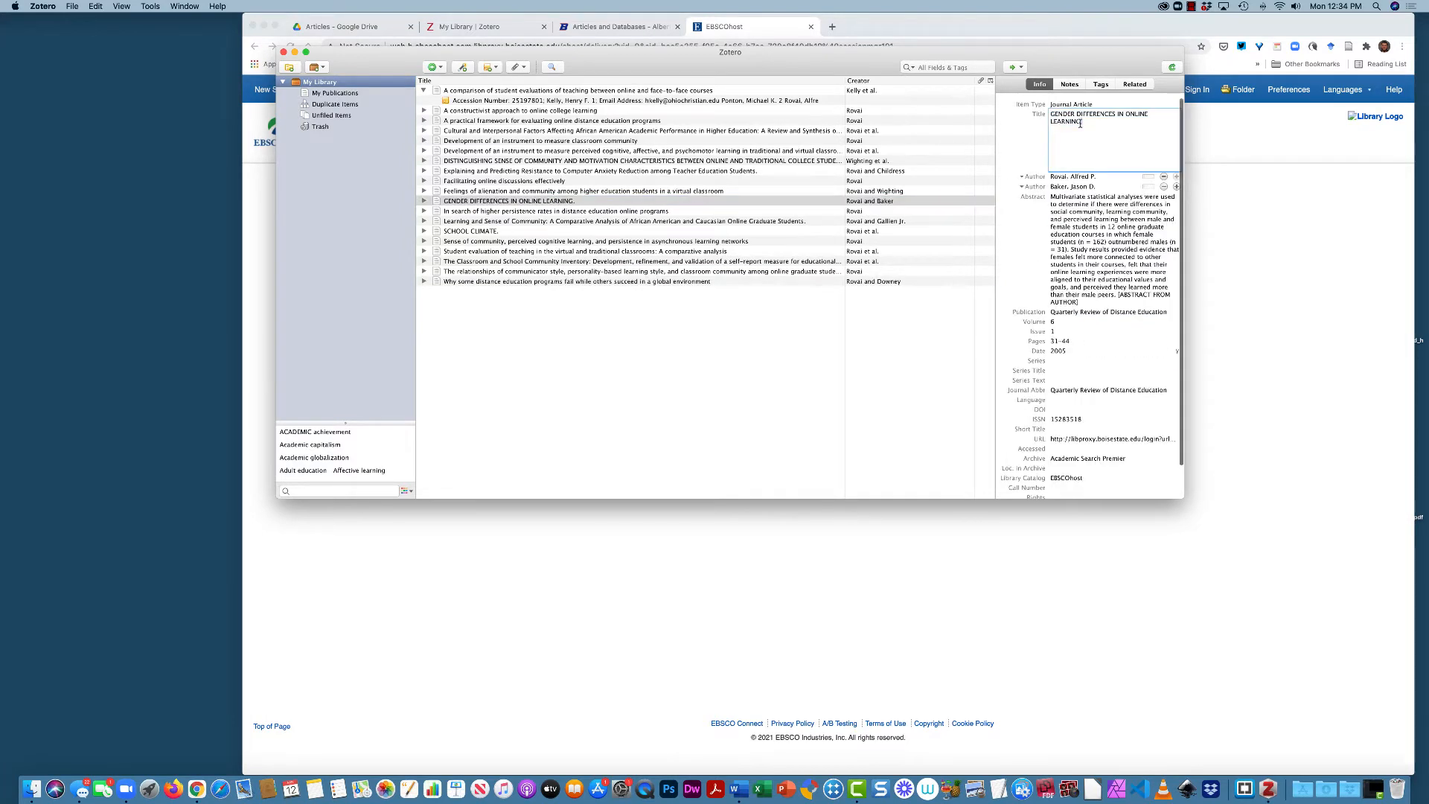
{"action": "left_click", "coordinate": [1055, 115]}
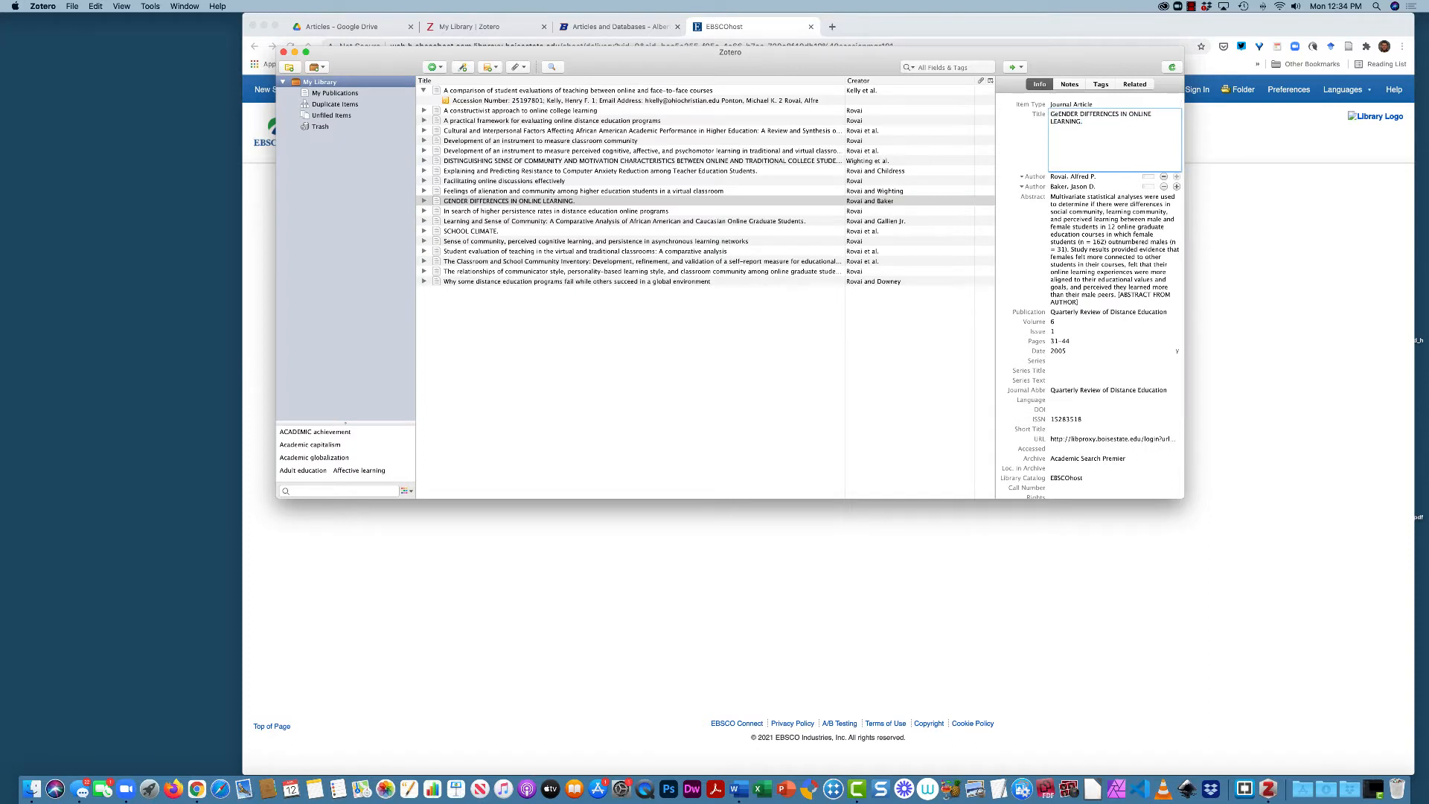
{"action": "type", "text": "ender Differences in Gnline Learning"}
{"action": "left_click", "coordinate": [1081, 128], "text": "shift"}
{"action": "key", "text": "BackSpace"}
{"action": "key", "text": "Return"}
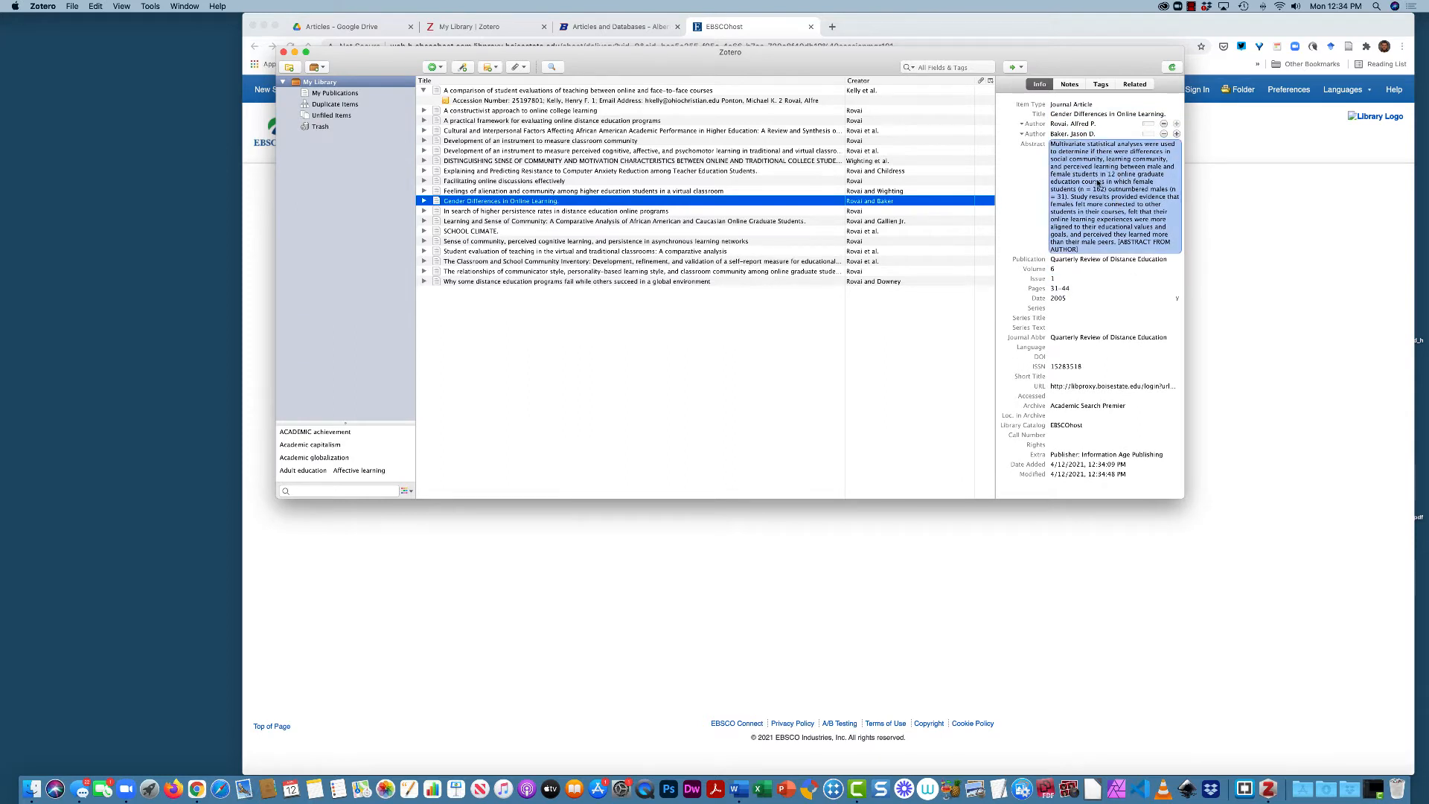
- Review the date, ISSN and URL fields of the retitled gender differences article
{"action": "left_click", "coordinate": [1103, 298]}
{"action": "left_click", "coordinate": [1079, 367]}
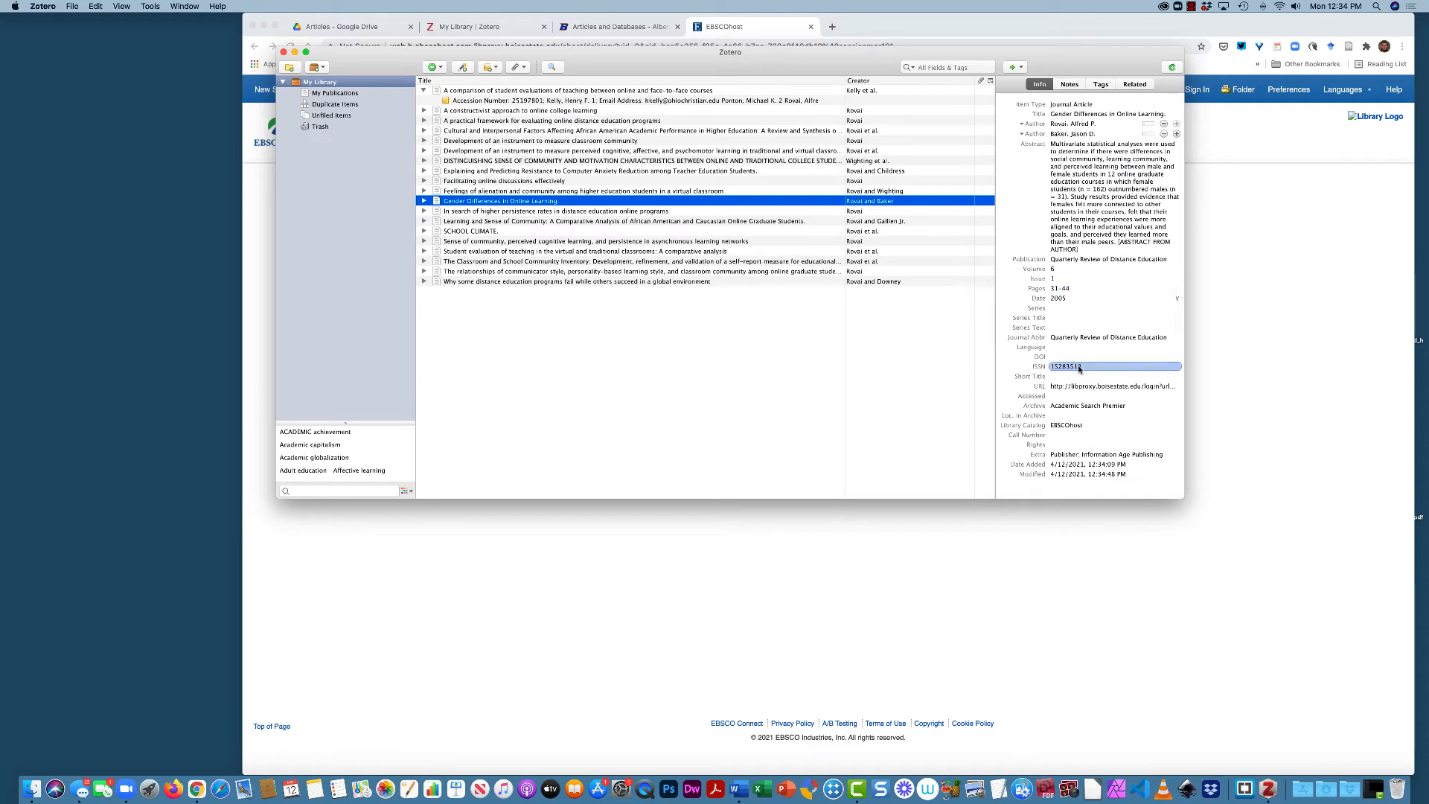
{"action": "left_click", "coordinate": [1081, 388]}
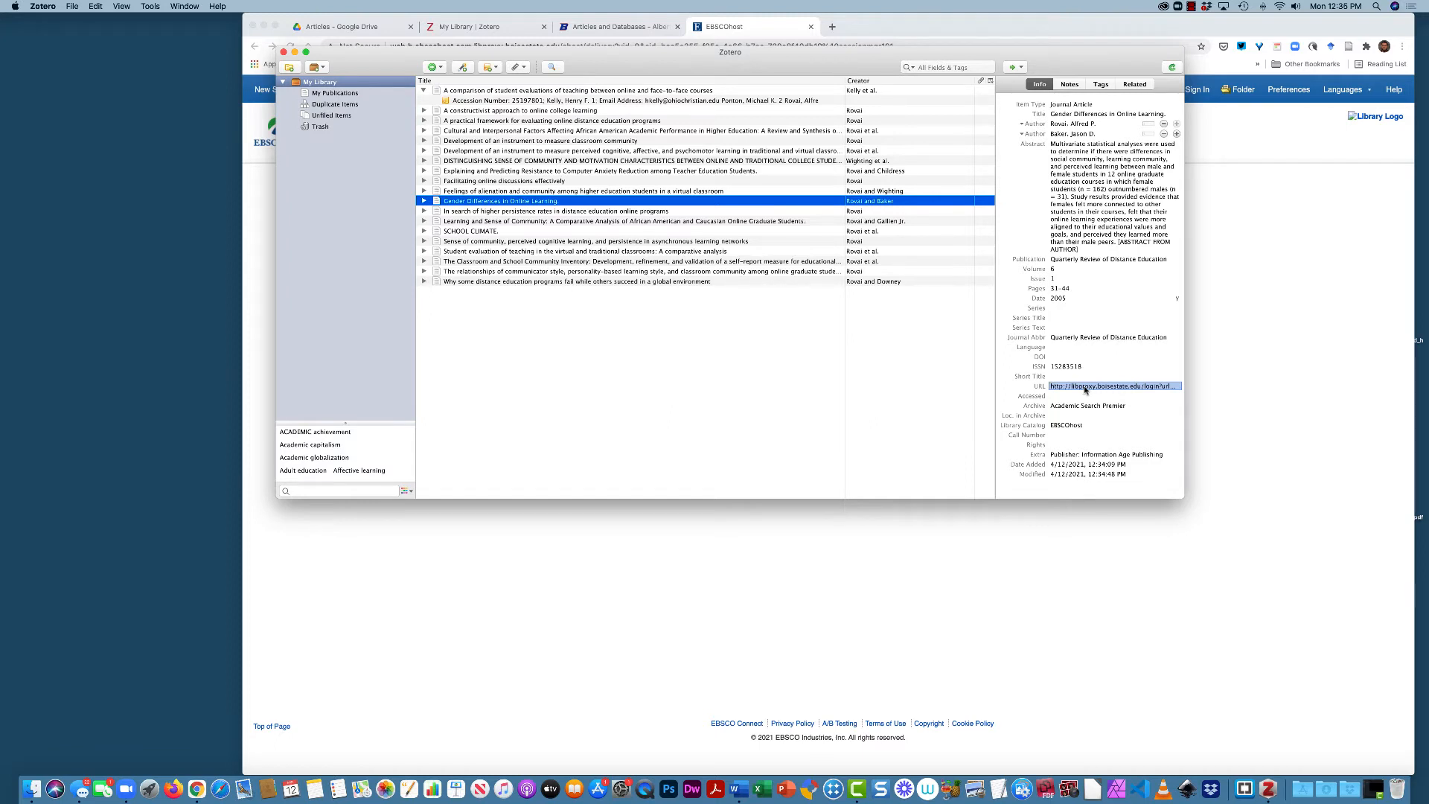
- Switch to the Articles folder in Google Drive and show the file actions for "Article 8--Gender differences in online learning.pdf"
{"action": "left_click", "coordinate": [353, 33]}
{"action": "left_click", "coordinate": [262, 95]}
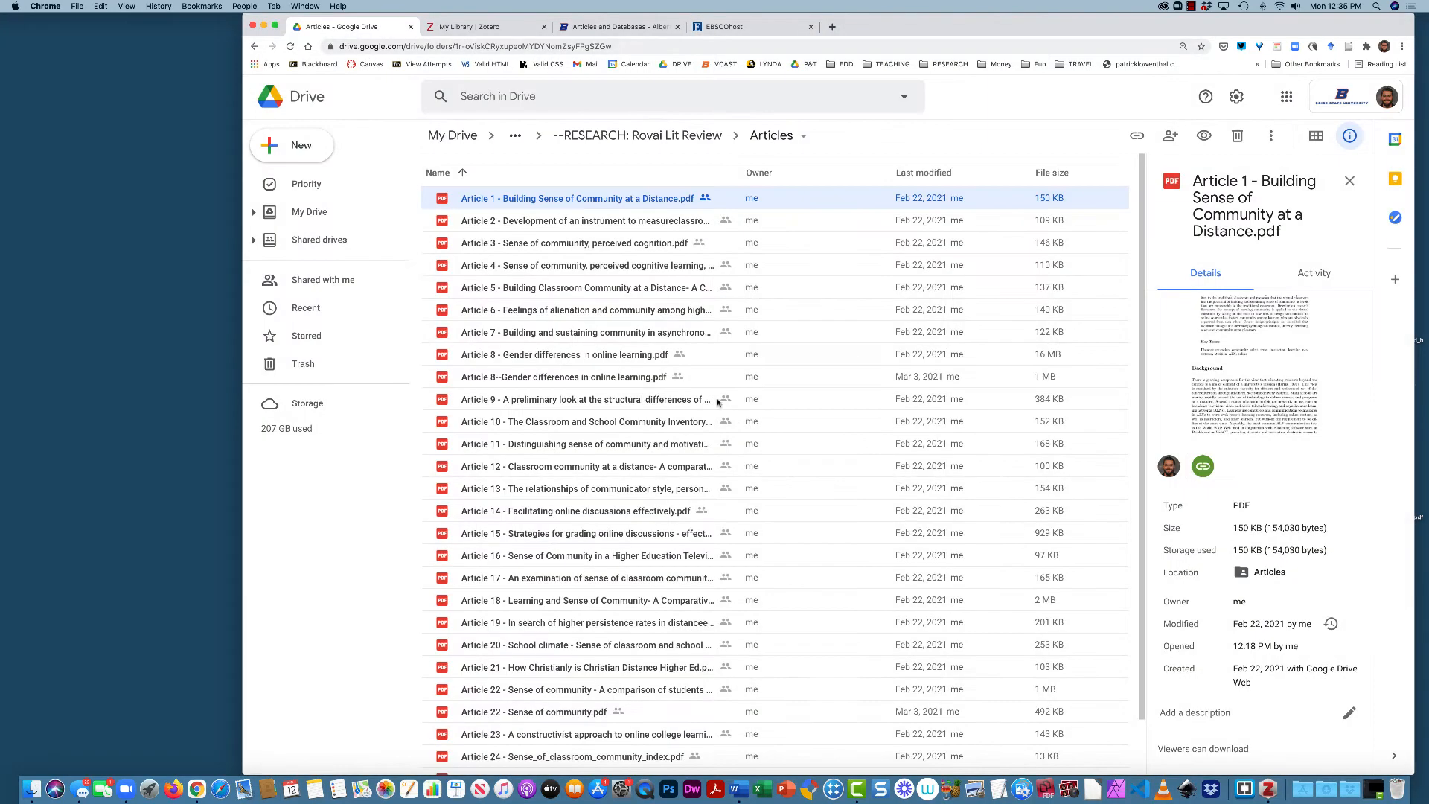
{"action": "scroll", "coordinate": [636, 423], "scroll_direction": "down", "scroll_amount": 2}
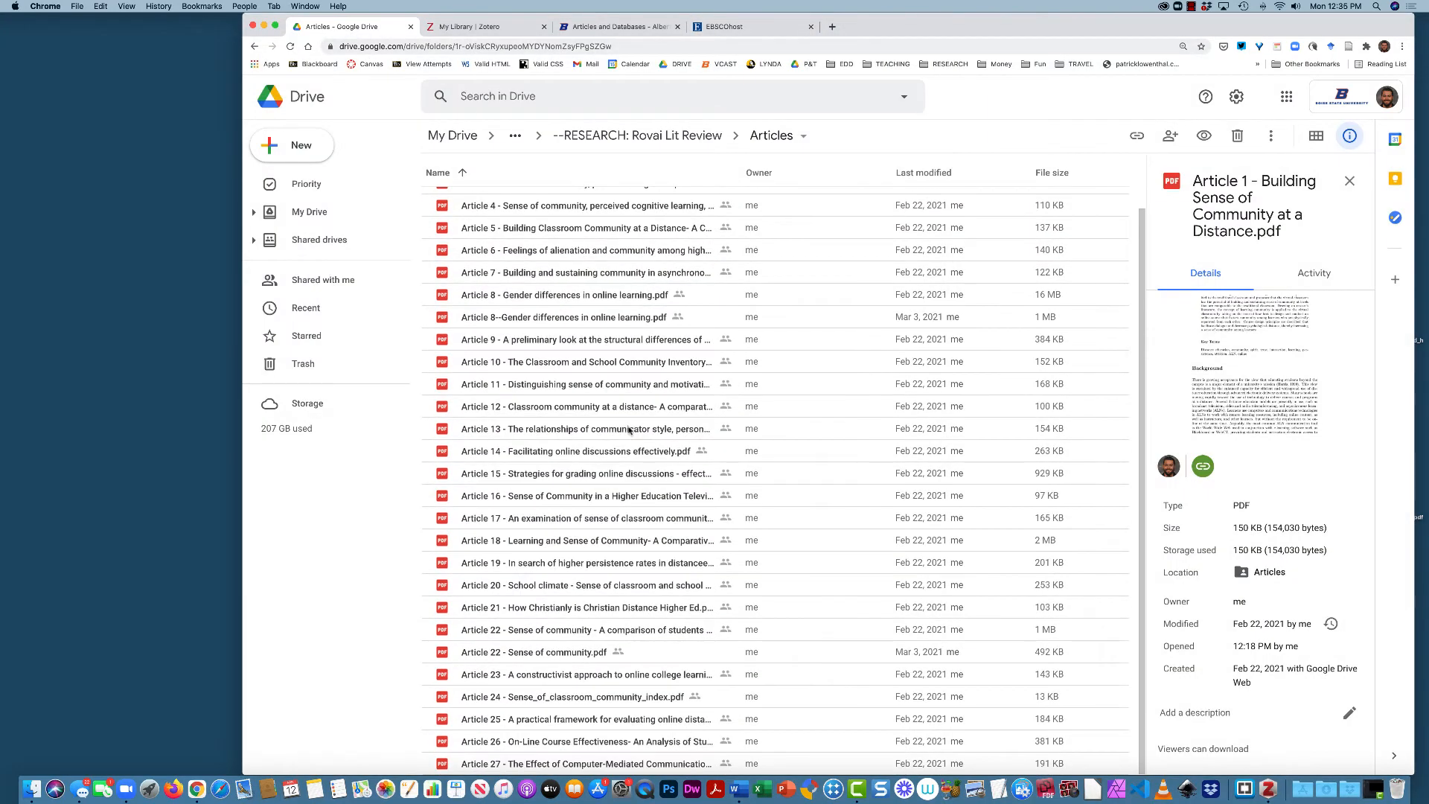
{"action": "left_click", "coordinate": [585, 325]}
{"action": "right_click", "coordinate": [585, 325]}
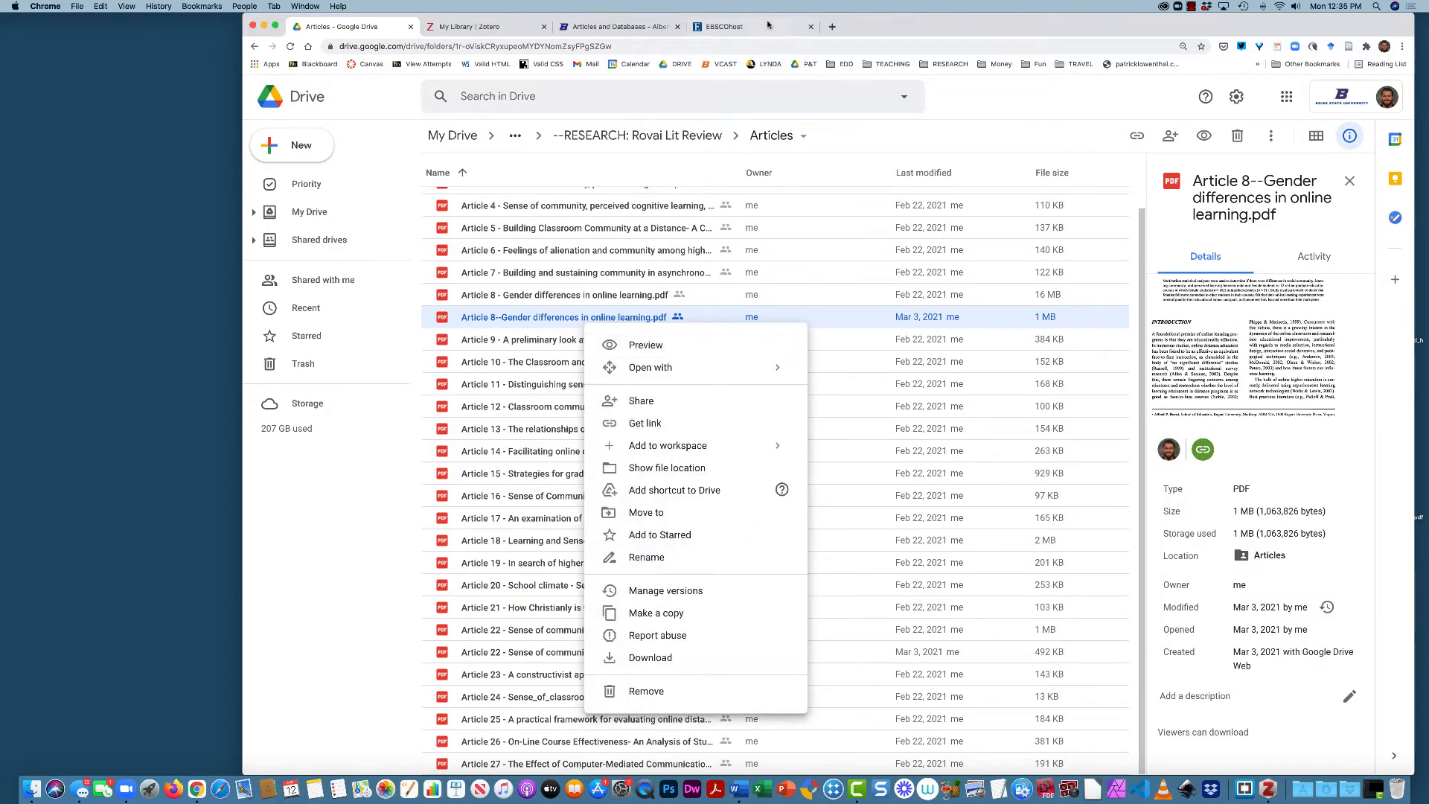
- Switch back to Zotero, review the gender differences article's remaining fields, and open its attached note
{"action": "key", "text": "ctrl+Up"}
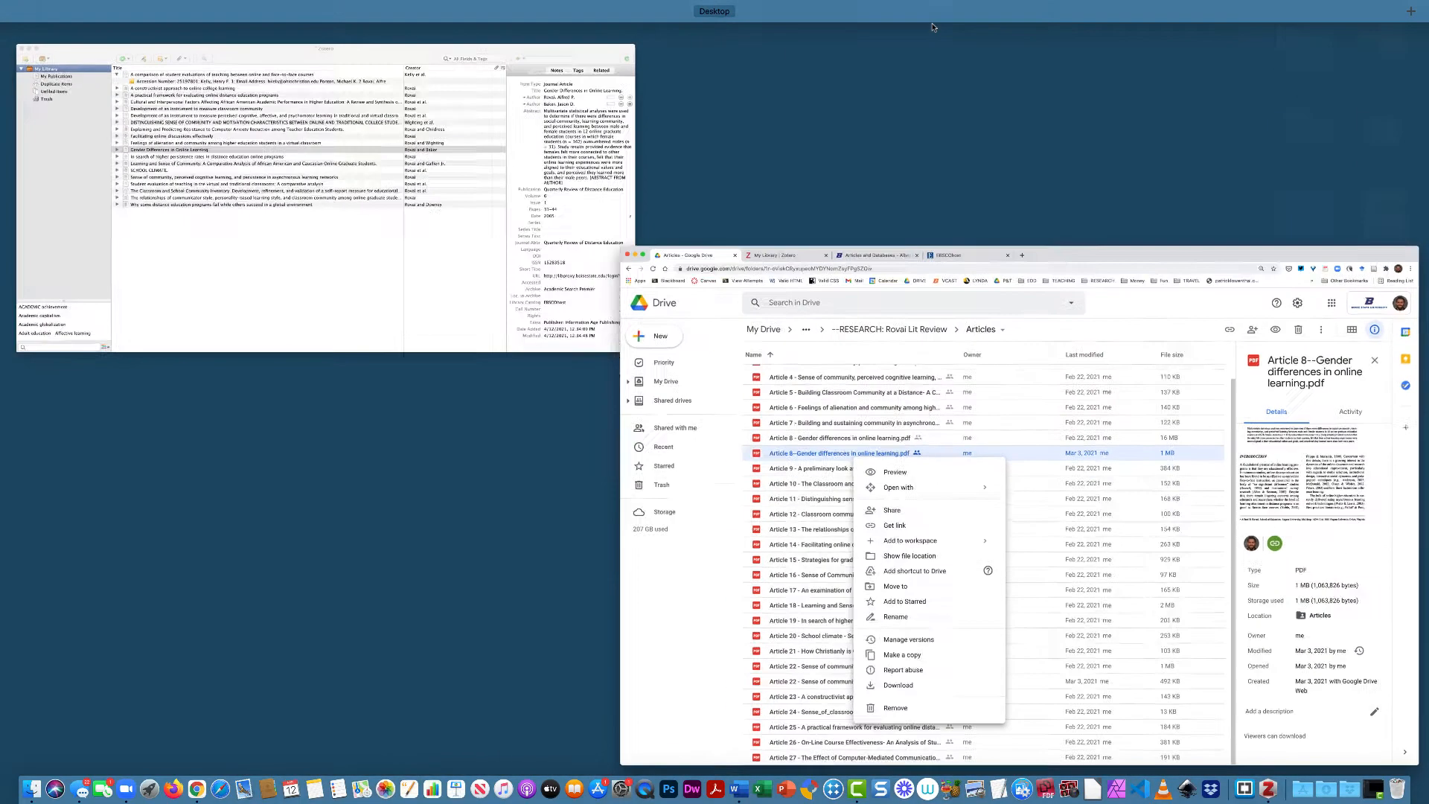
{"action": "left_click", "coordinate": [598, 151]}
{"action": "left_click", "coordinate": [1110, 279]}
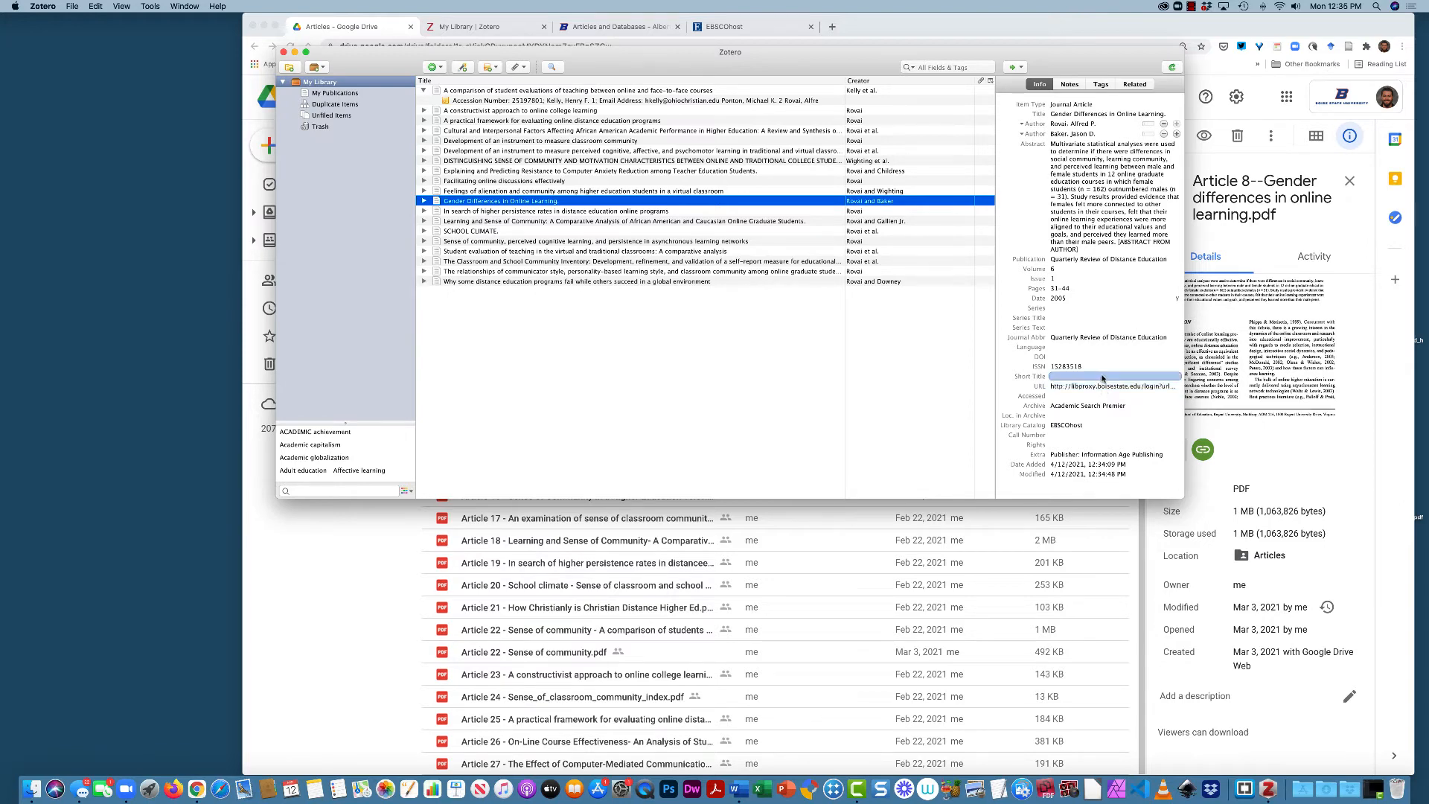
{"action": "left_click", "coordinate": [1073, 445]}
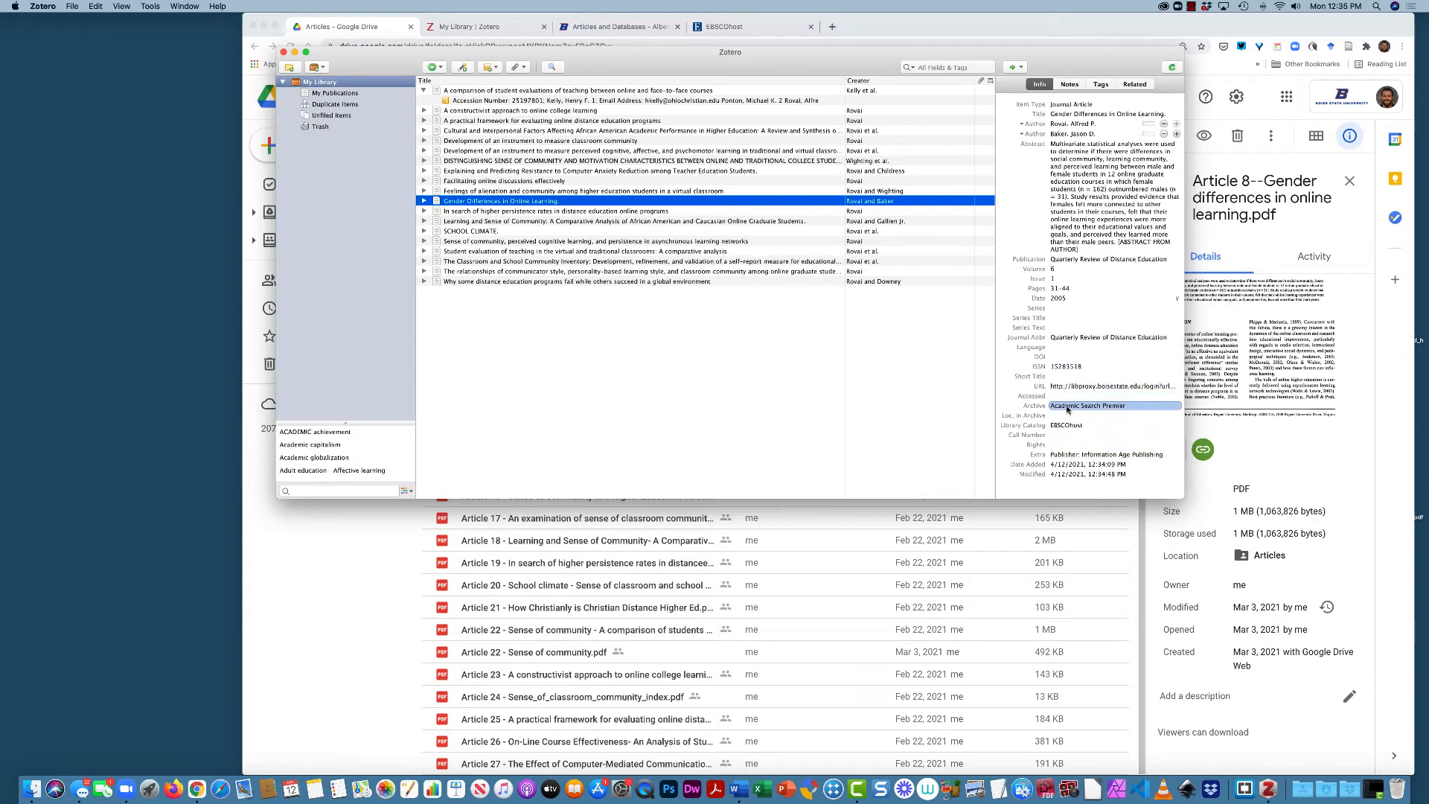
{"action": "left_click", "coordinate": [1074, 86]}
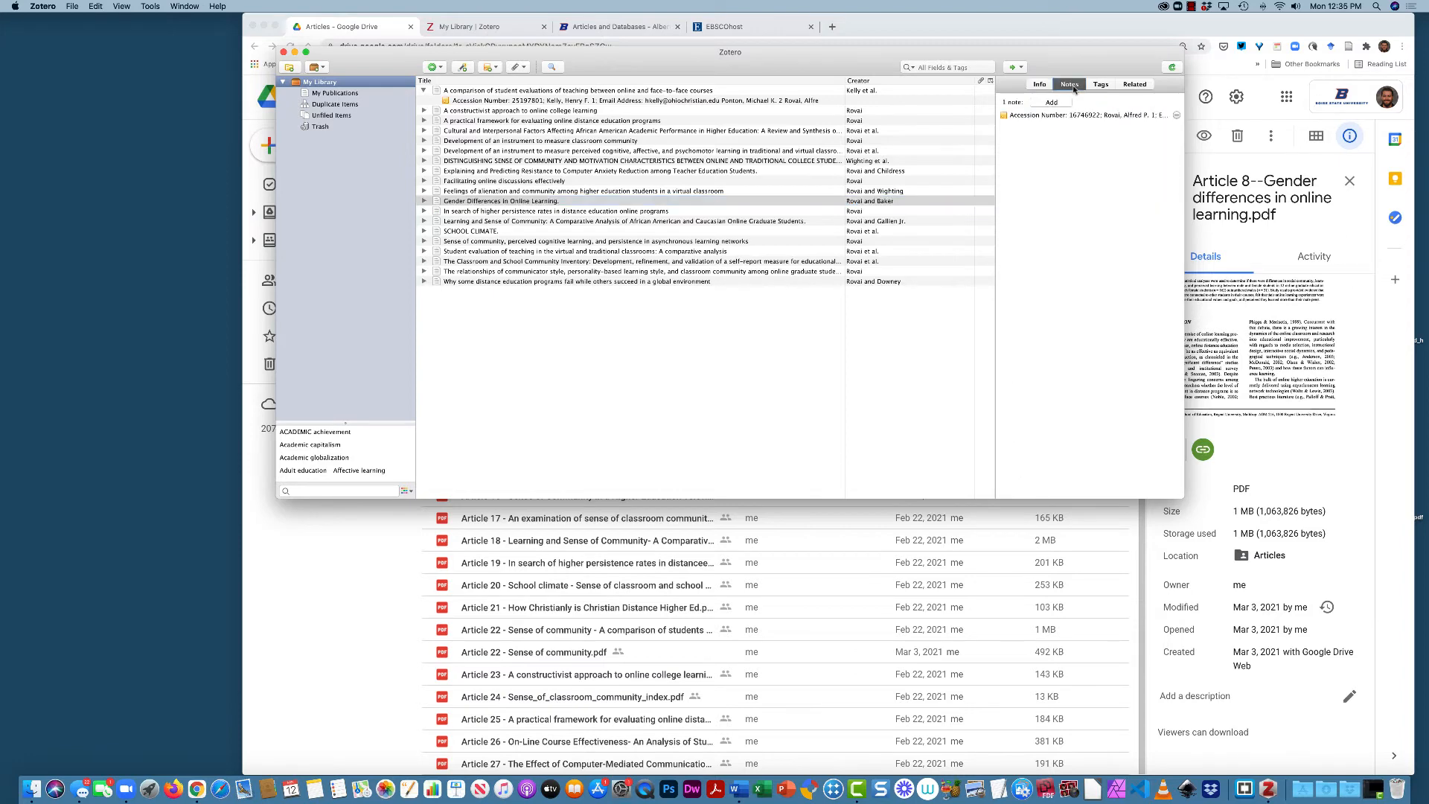
{"action": "left_click", "coordinate": [1051, 115]}
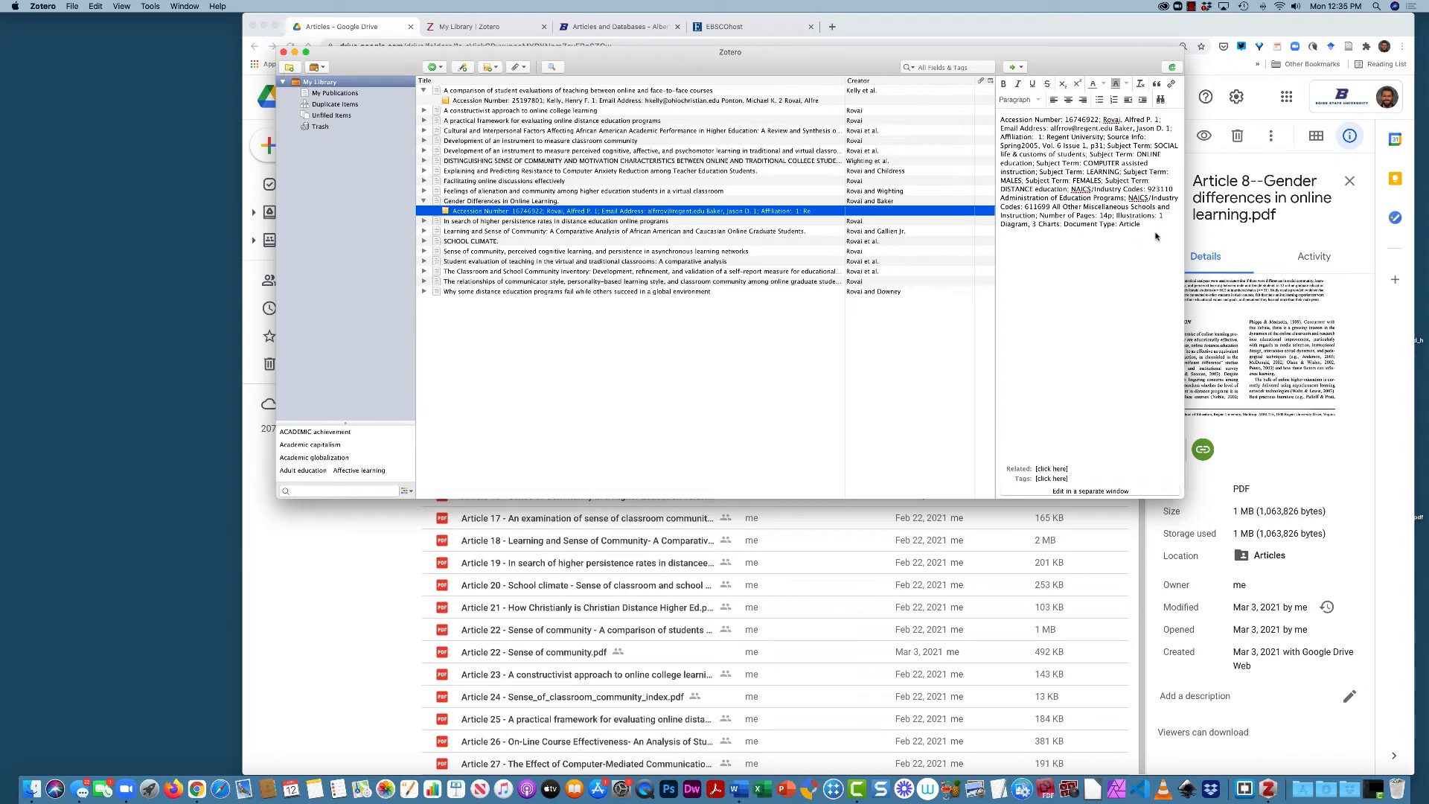
- Highlight the note's full text and open the note in a separate window
{"action": "left_click_drag", "start_coordinate": [1155, 227], "coordinate": [1002, 119]}
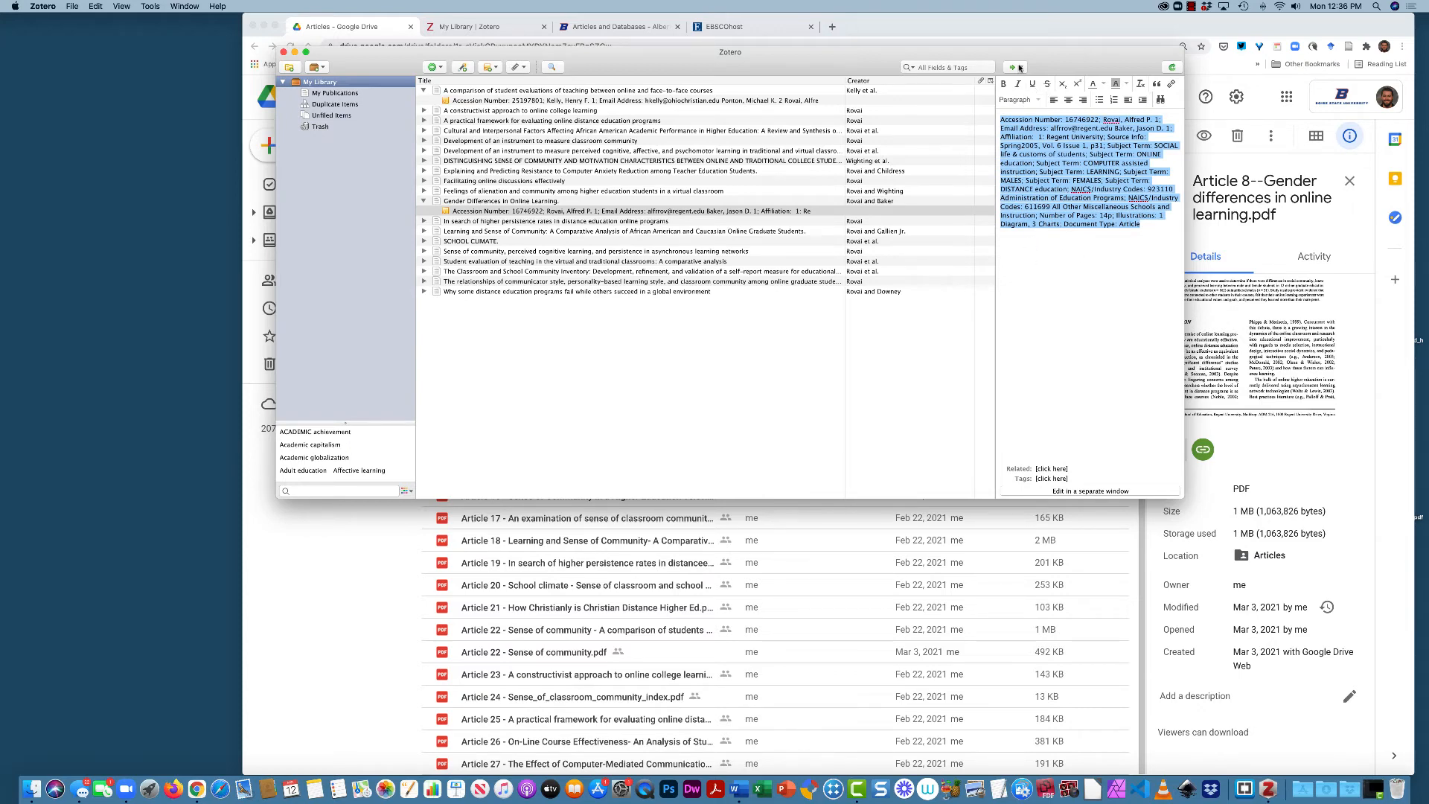
{"action": "left_click", "coordinate": [514, 210]}
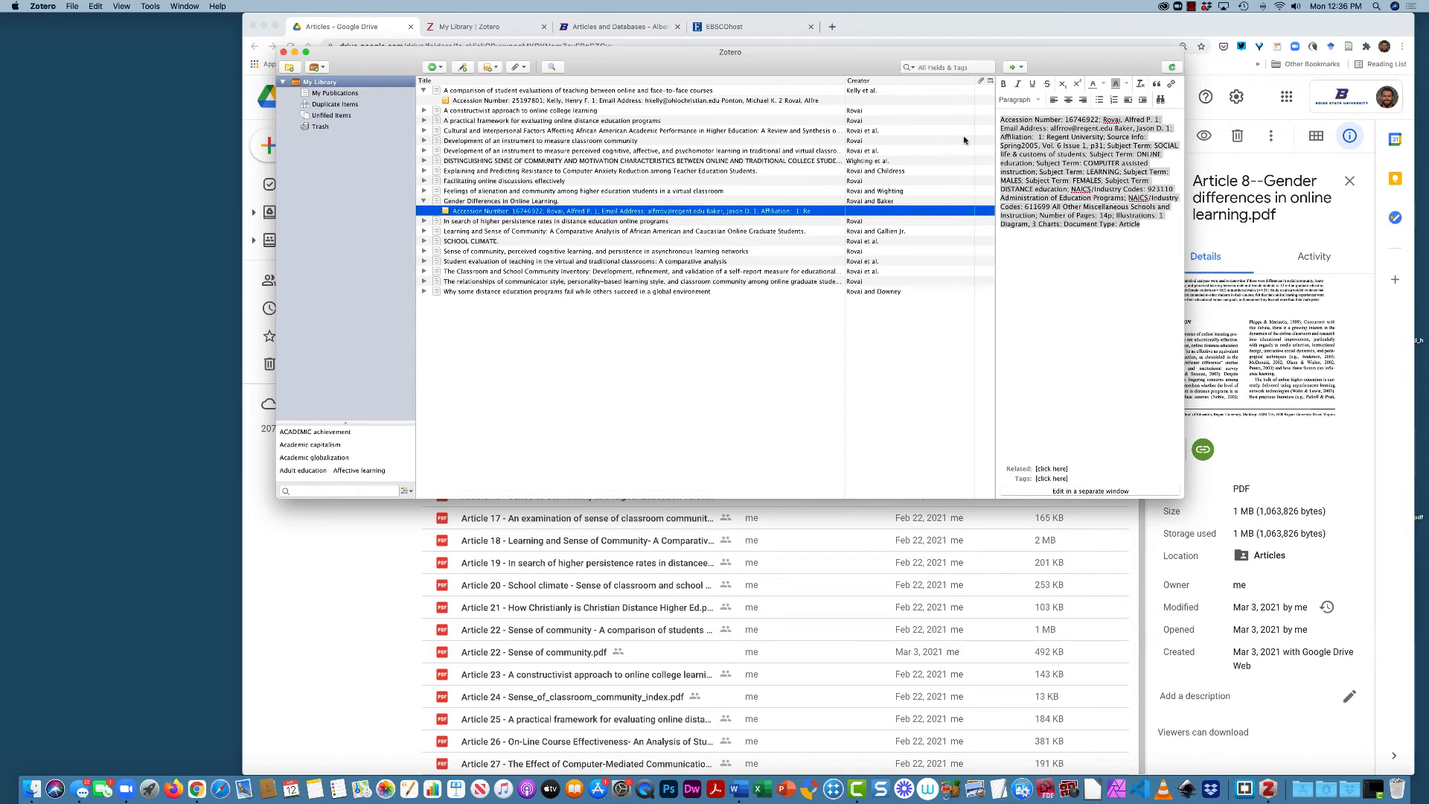
{"action": "left_click", "coordinate": [1104, 491]}
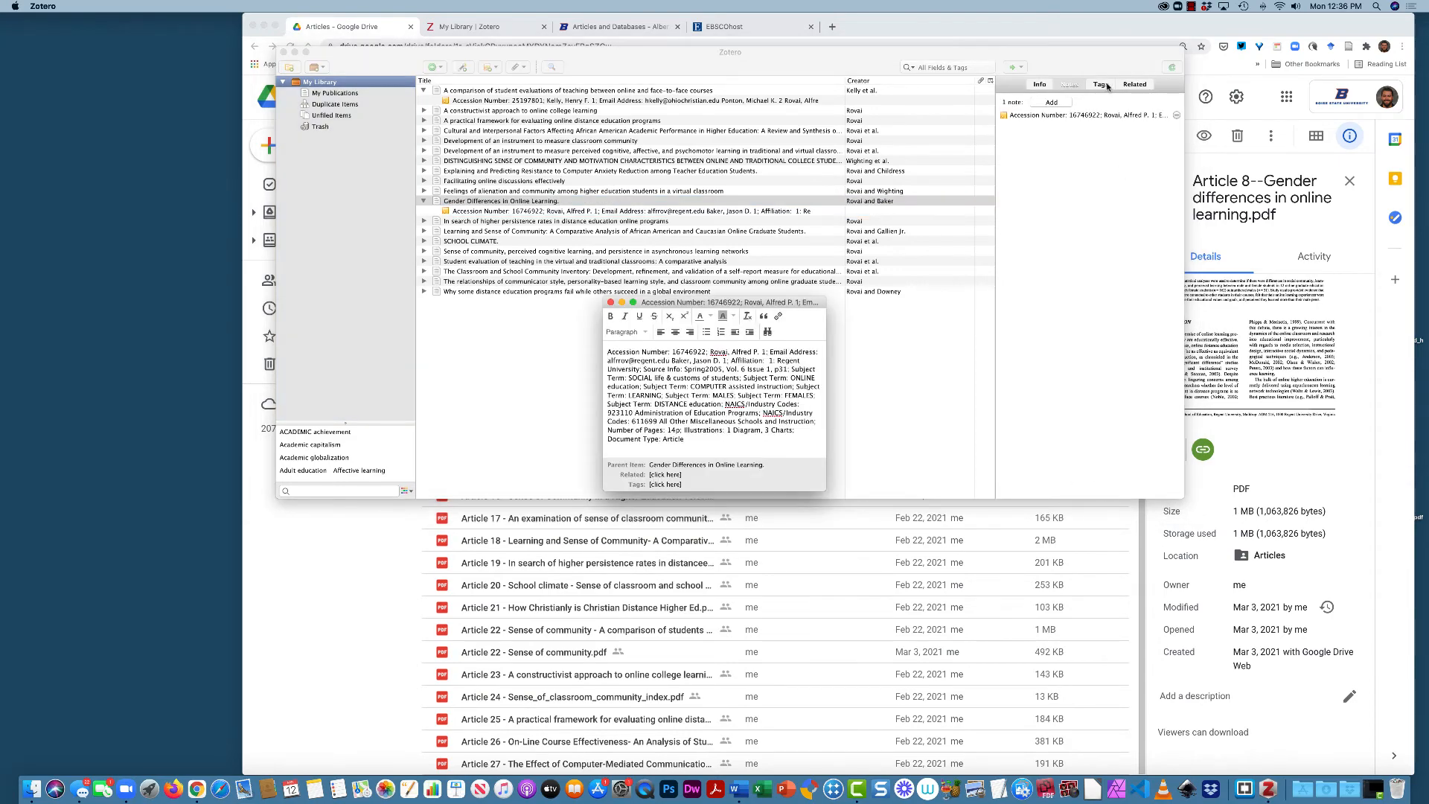
- Show the gender differences article's tags and bring up a blank tag entry in the separate note window
{"action": "left_click", "coordinate": [1107, 87]}
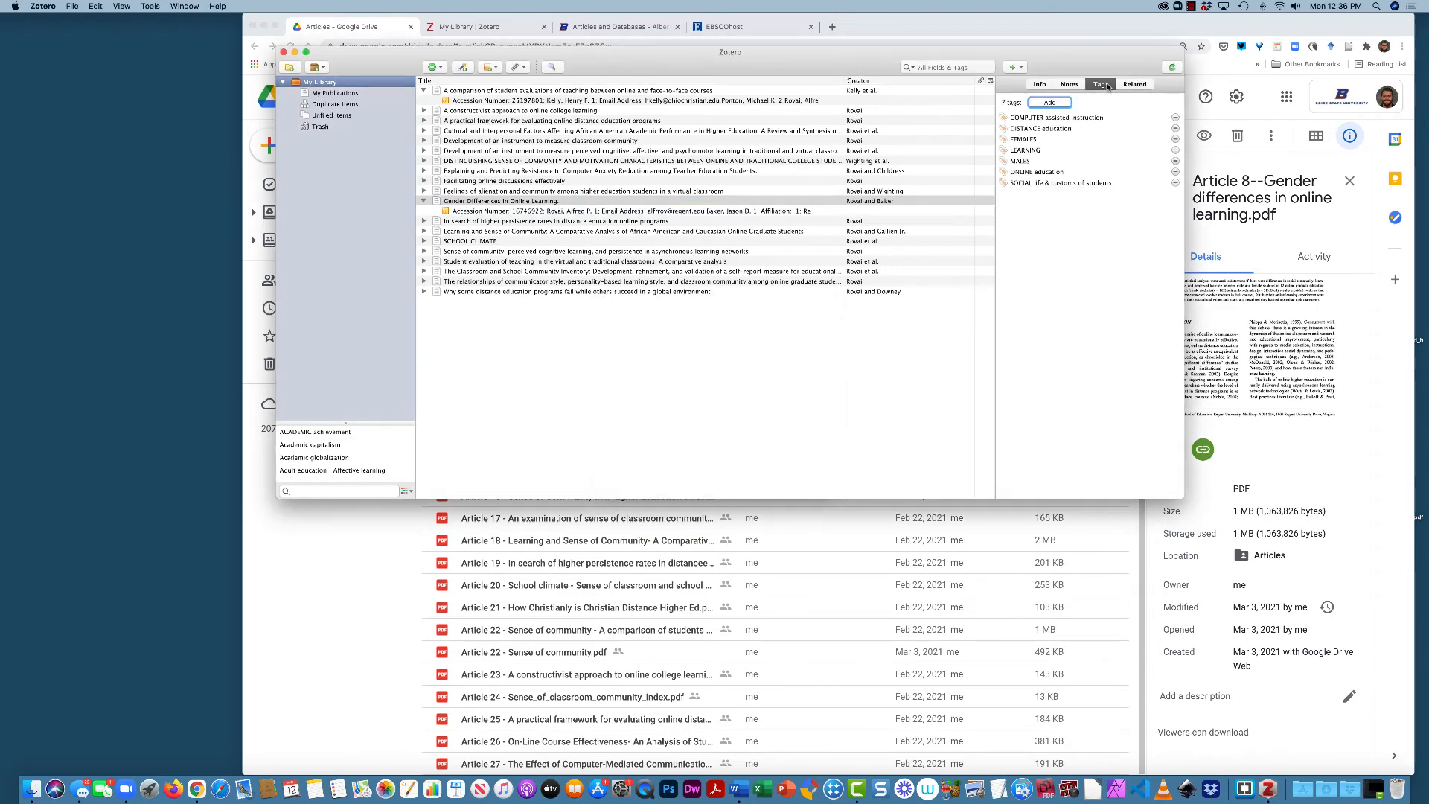
{"action": "key", "text": "ctrl+Up"}
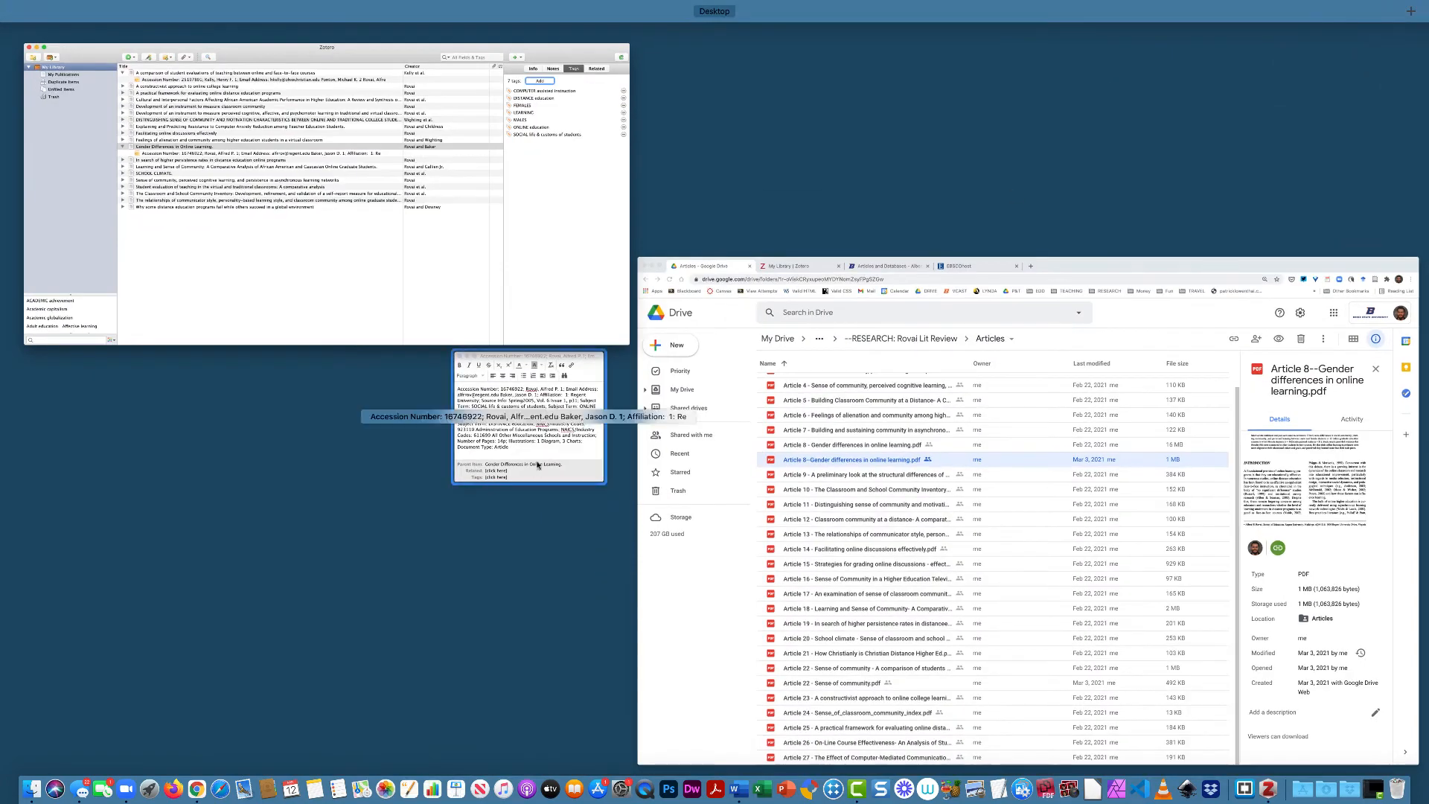
{"action": "left_click", "coordinate": [511, 460]}
{"action": "left_click", "coordinate": [674, 486]}
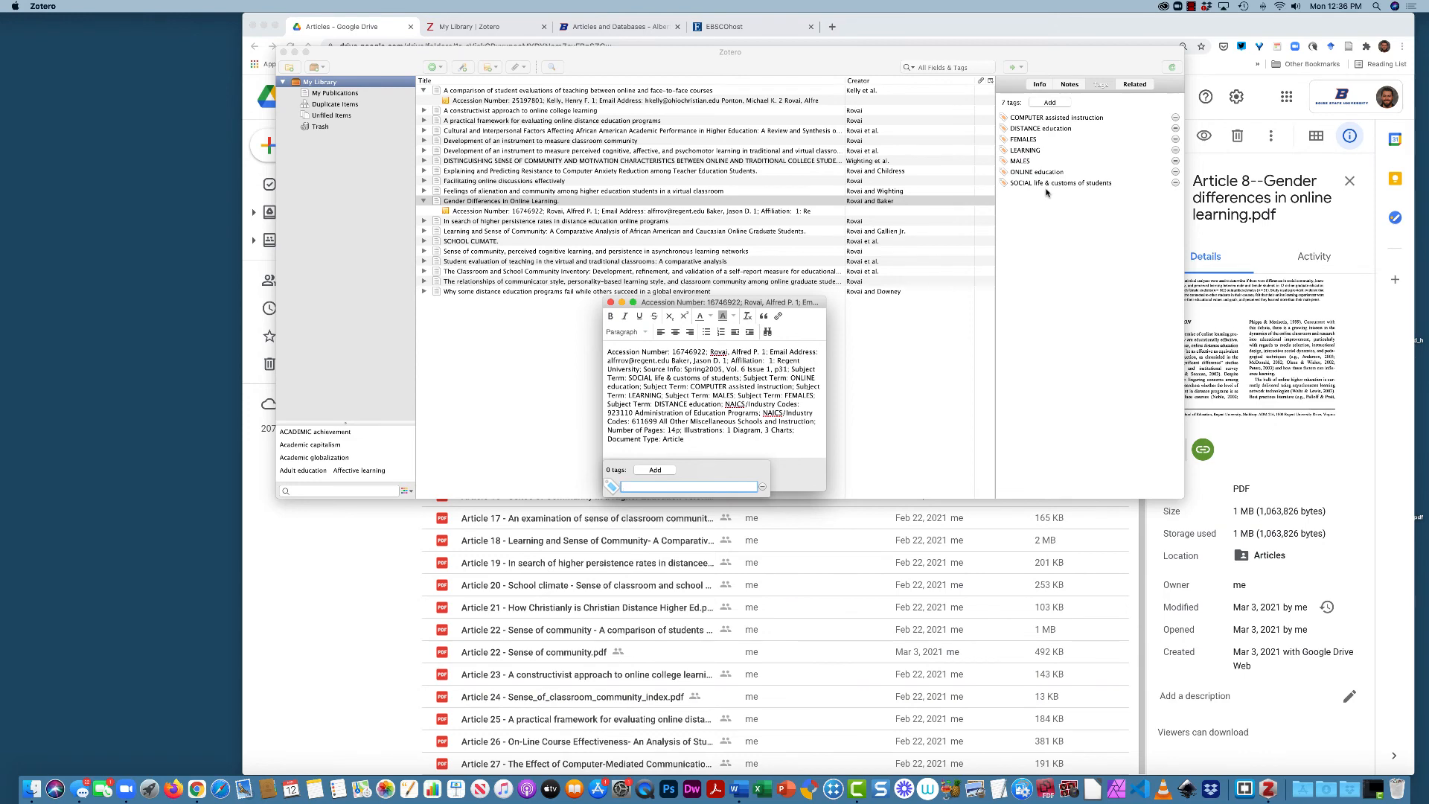
- Close the separate note window and show the tags of "In search of higher persistence rates in distance education online programs"
{"action": "left_click", "coordinate": [611, 302]}
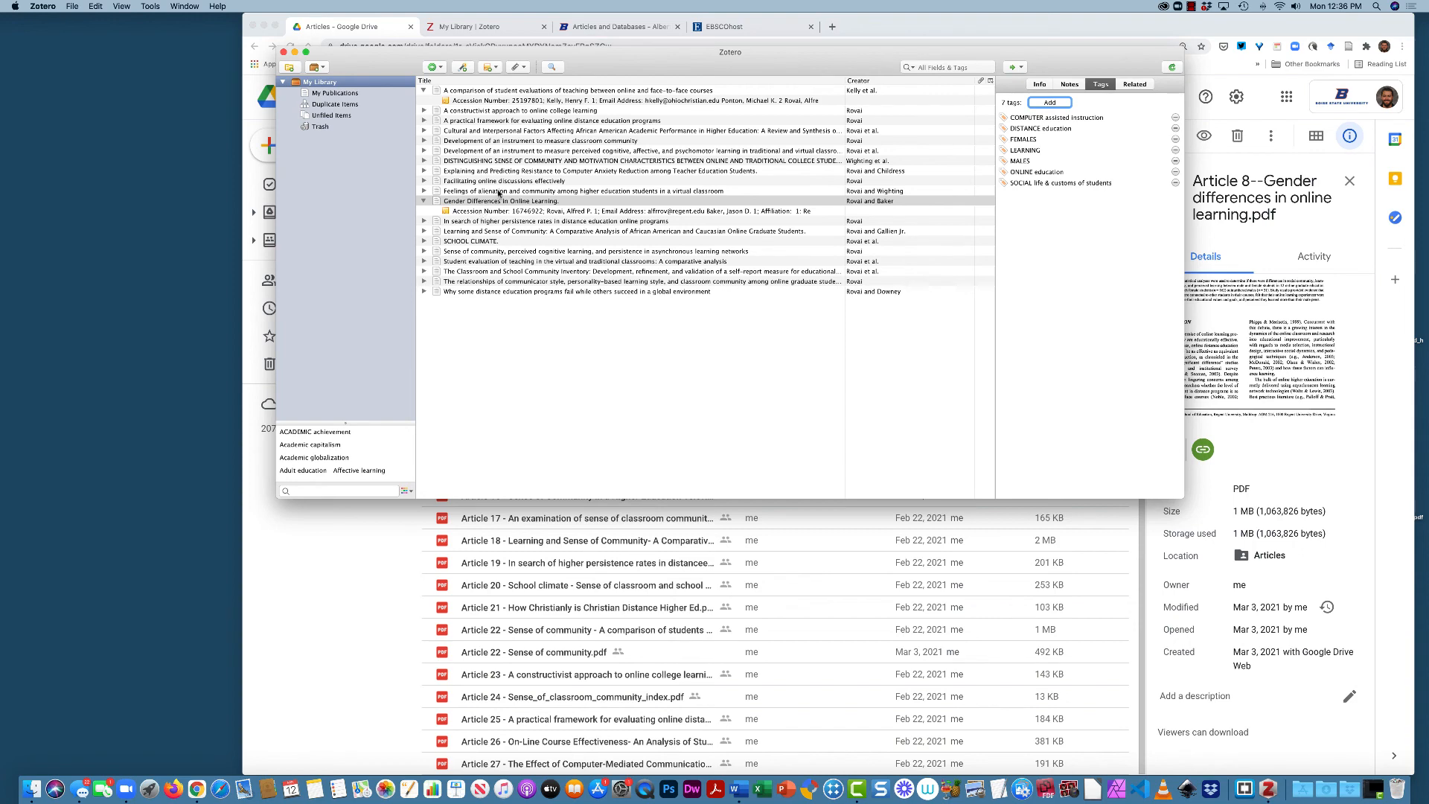
{"action": "left_click", "coordinate": [481, 212]}
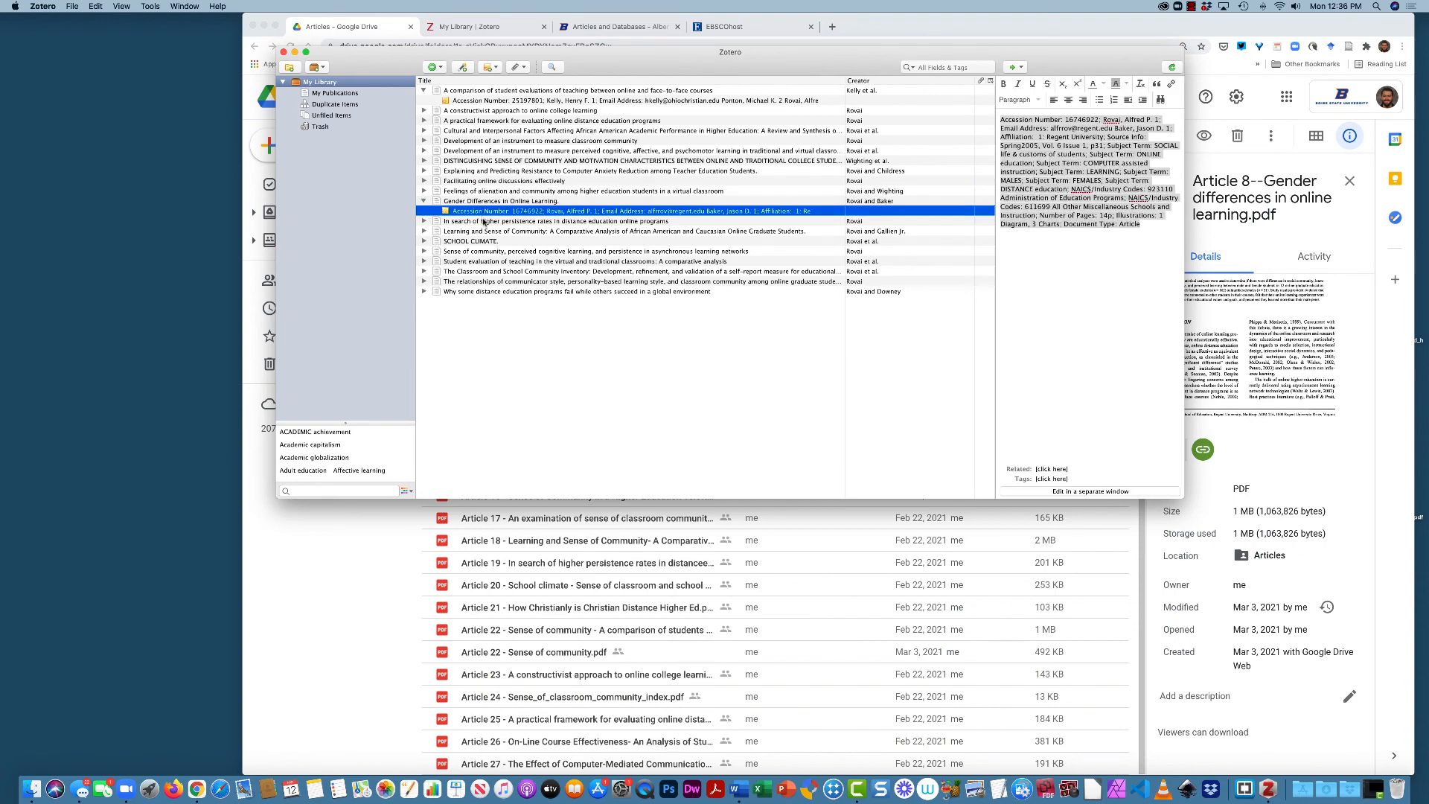
{"action": "left_click", "coordinate": [483, 222]}
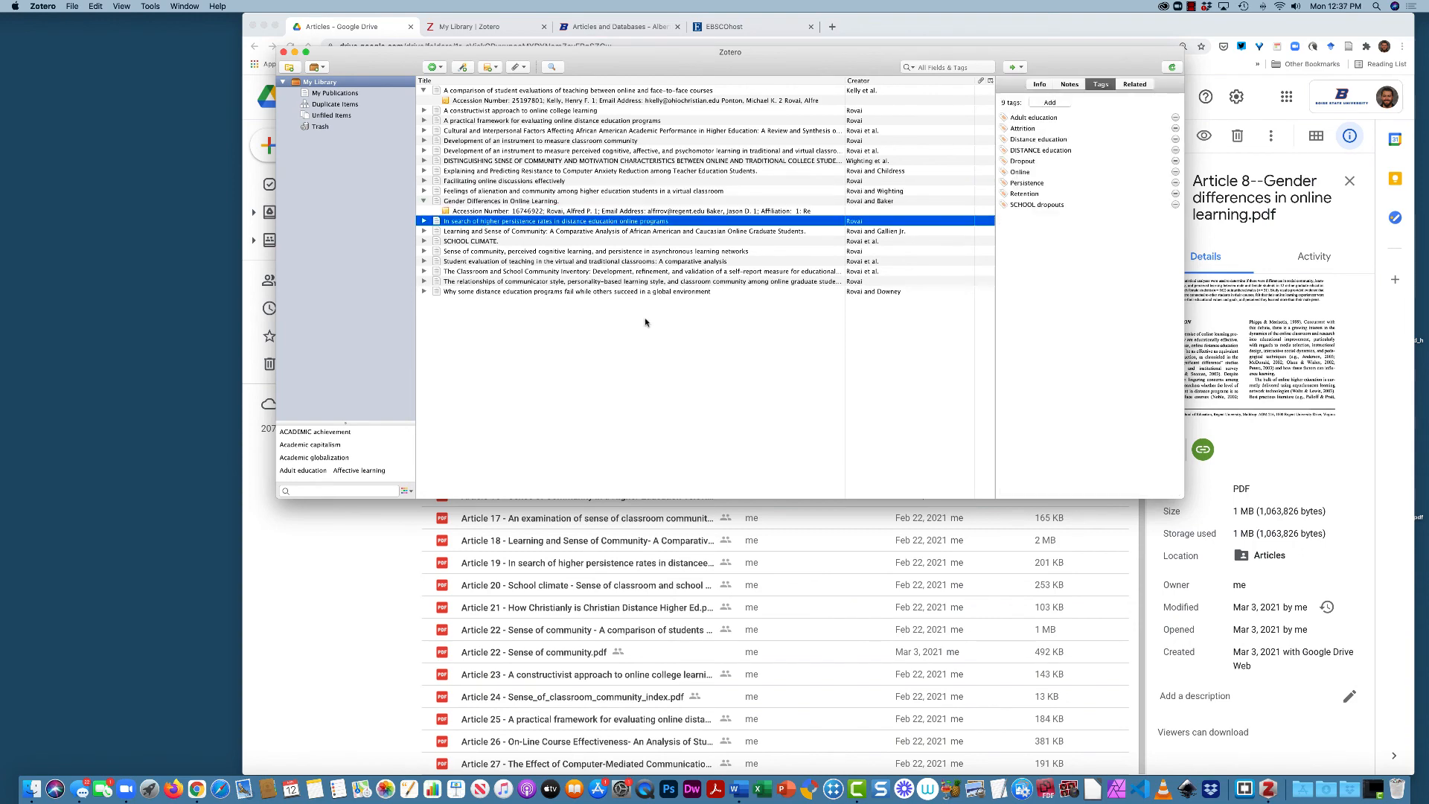